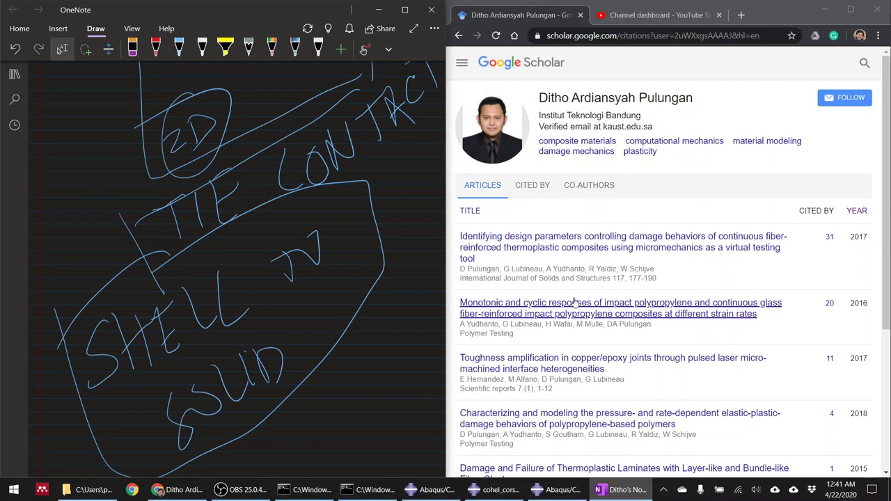
# Switch to the YouTube Studio page, enlarge the browser window and open the FEADith Technologies channel page
pyautogui.click(623, 14)
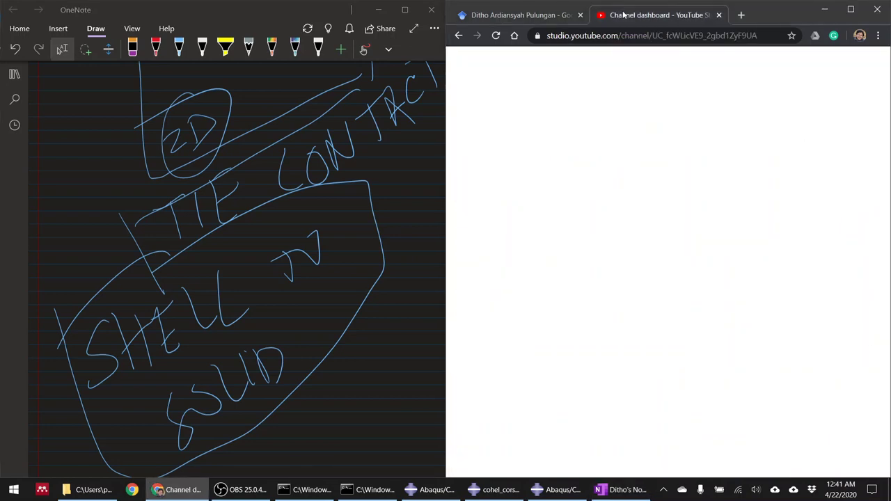
pyautogui.scroll(-2, 662, 167)
pyautogui.scroll(2, 696, 132)
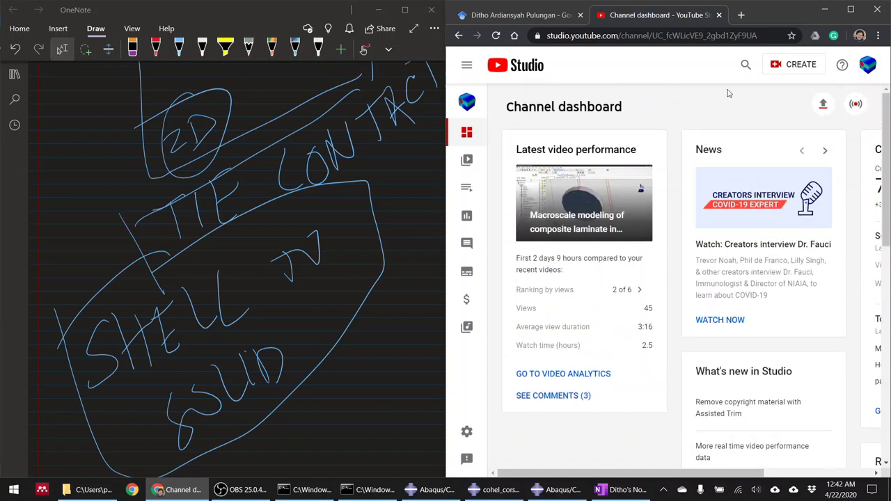
pyautogui.click(849, 9)
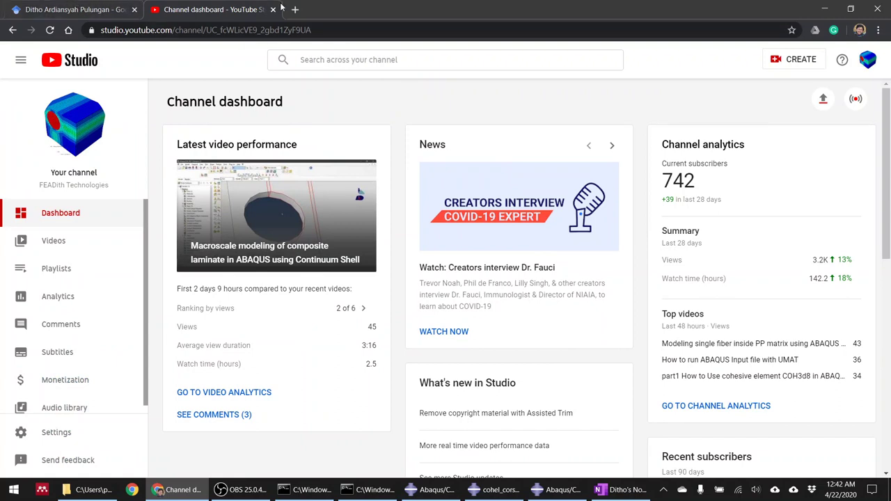
pyautogui.click(867, 60)
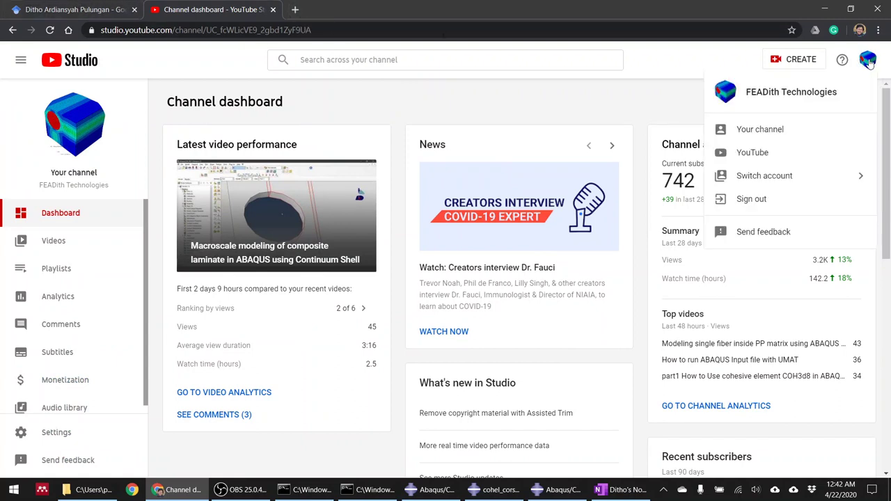
pyautogui.click(762, 130)
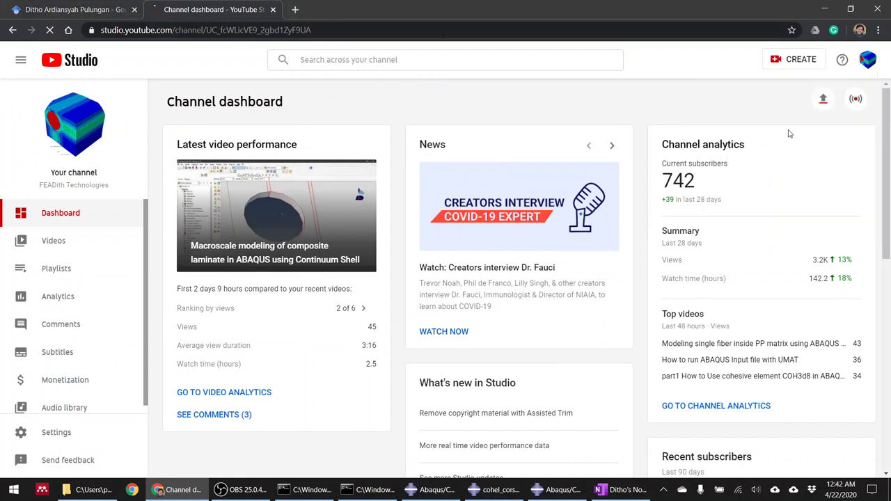
# Switch to OneNote, maximize it and review the handwritten sketches of the long pipe with its shell portion
pyautogui.click(572, 490)
pyautogui.click(621, 490)
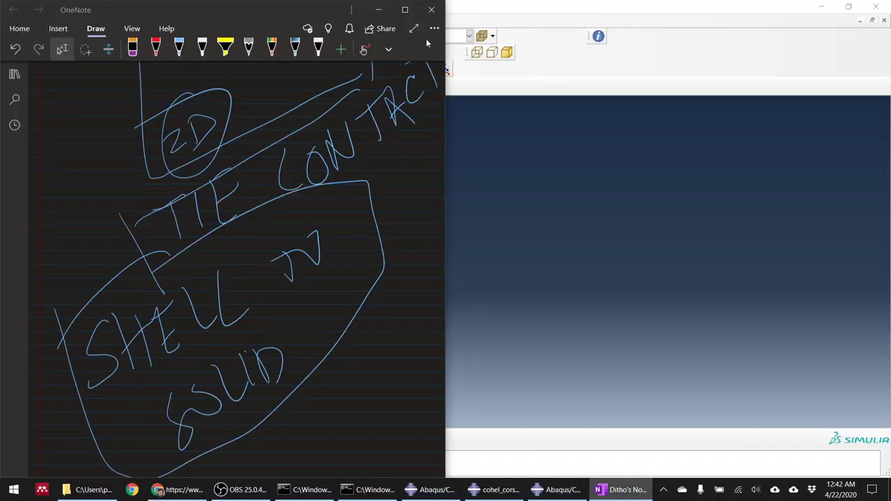
pyautogui.click(404, 9)
pyautogui.scroll(-5, 487, 224)
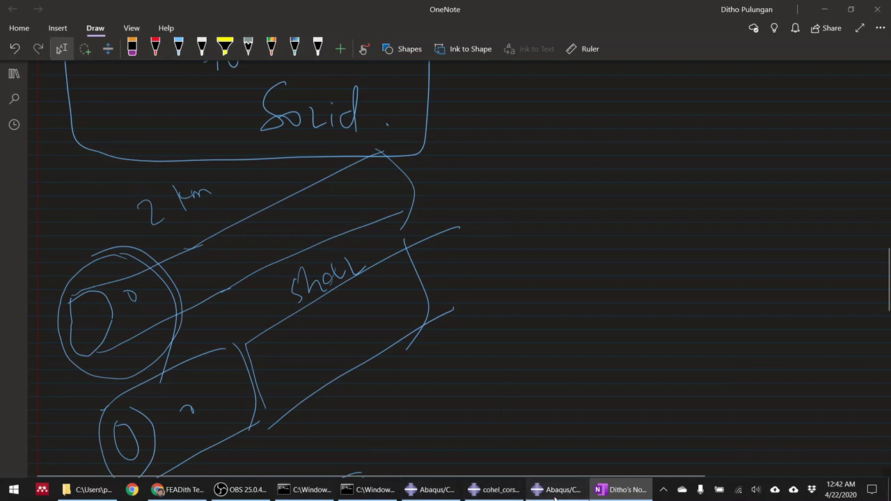
# Switch to Abaqus/CAE and create a 3D deformable solid extrusion part named Part-1 with approximate size 200
pyautogui.click(530, 491)
pyautogui.click(172, 105)
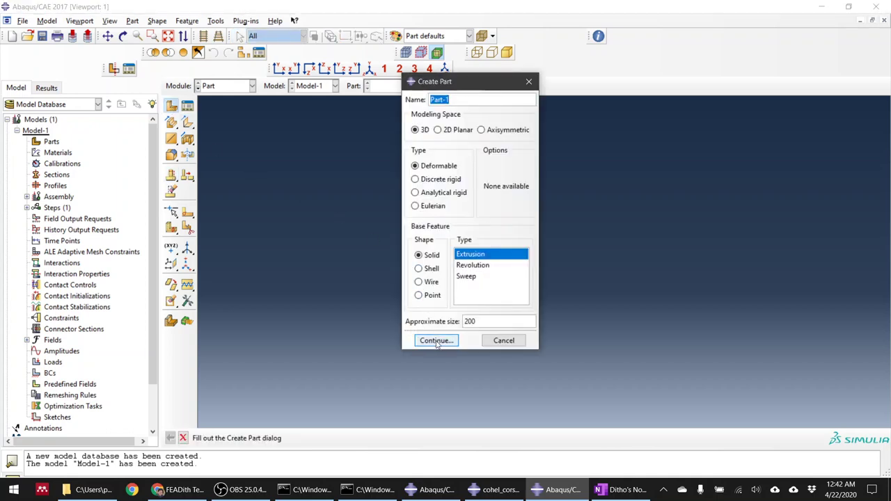
pyautogui.click(437, 341)
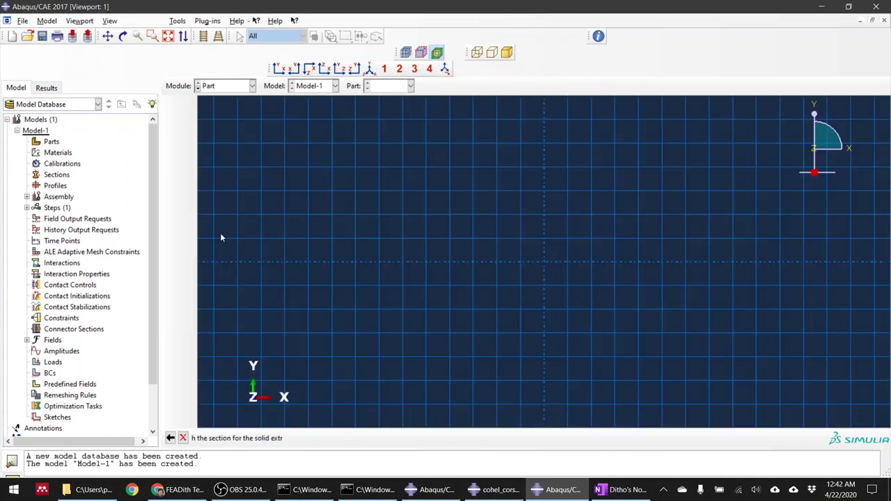
# Sketch a circle centred on the origin with a radius of about 20
pyautogui.click(169, 123)
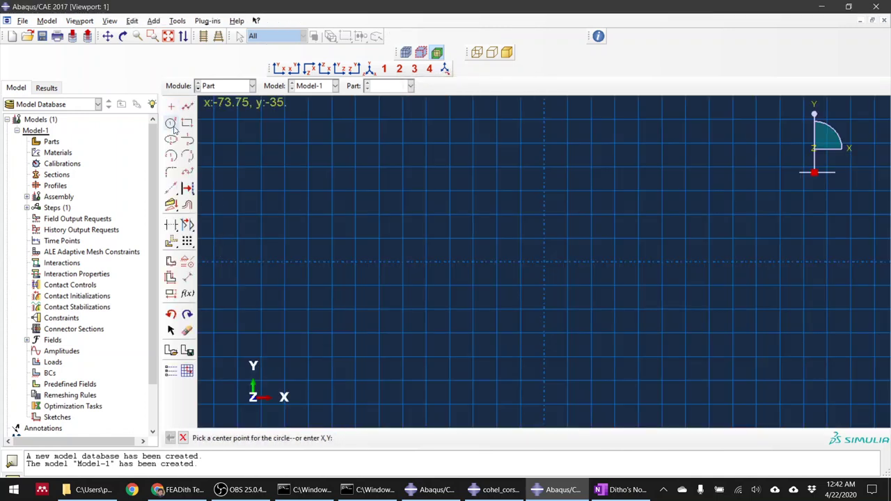
pyautogui.click(545, 262)
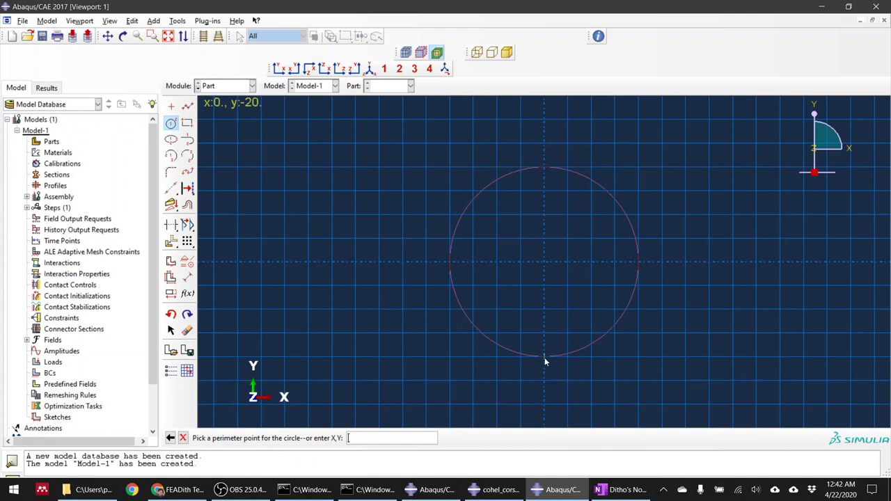
pyautogui.click(545, 358)
pyautogui.press('Escape')
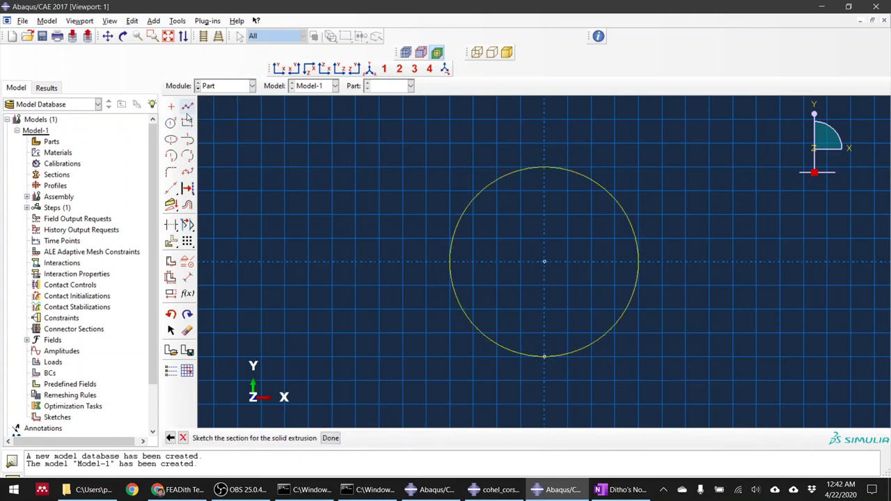
# Dimension the circle's radius and set it to 100
pyautogui.click(187, 277)
pyautogui.click(570, 356)
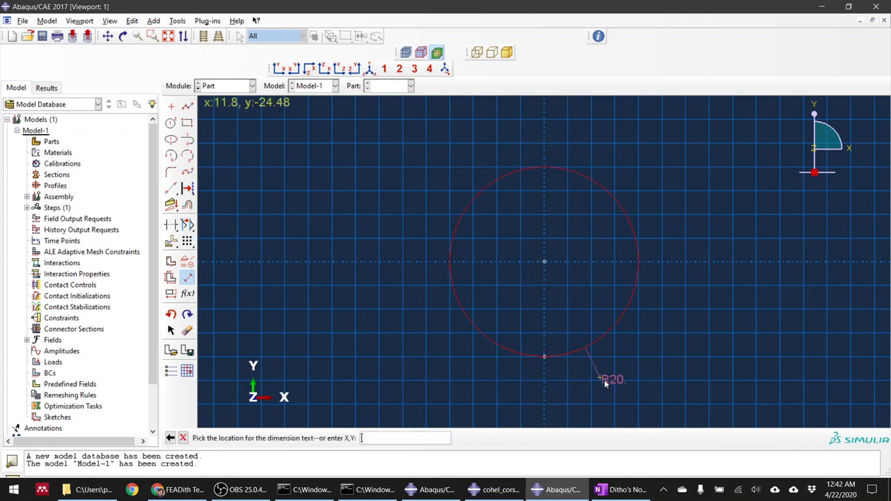
pyautogui.click(663, 390)
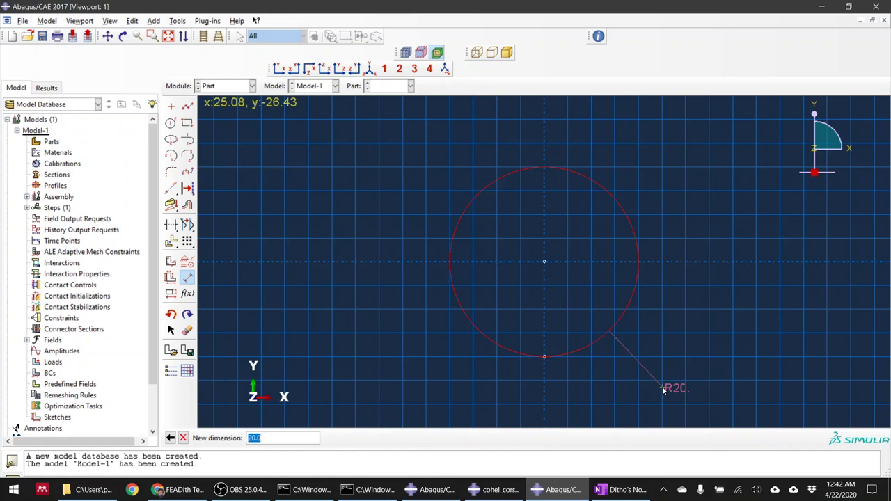
pyautogui.write('100')
pyautogui.press('Return')
pyautogui.scroll(-3, 591, 317)
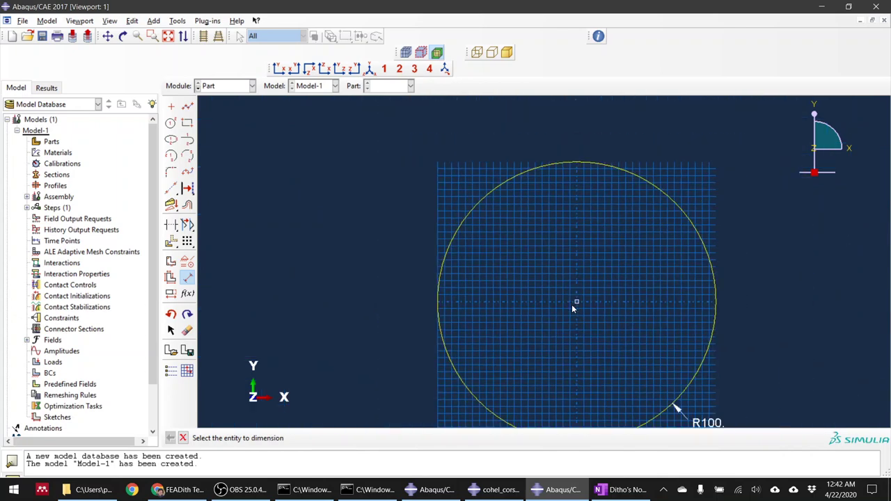
# Sketch a second, concentric circle with a radius of about 85 inside the first one
pyautogui.scroll(1, 634, 314)
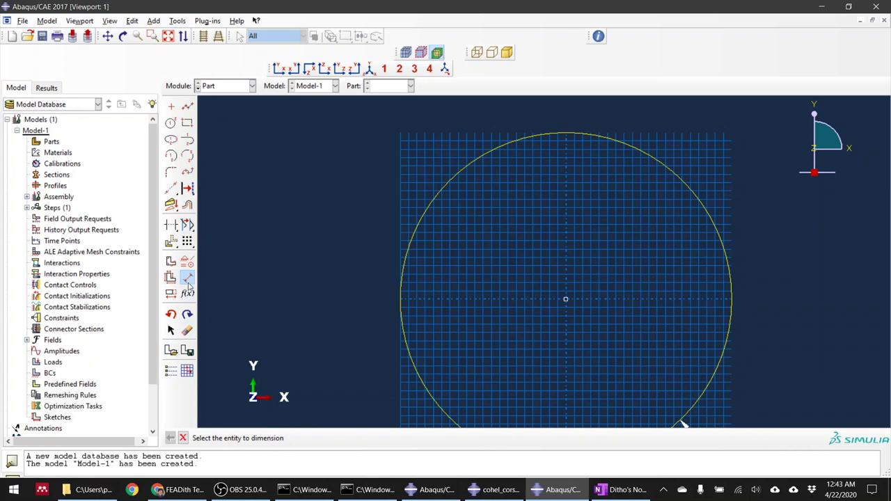
pyautogui.click(171, 124)
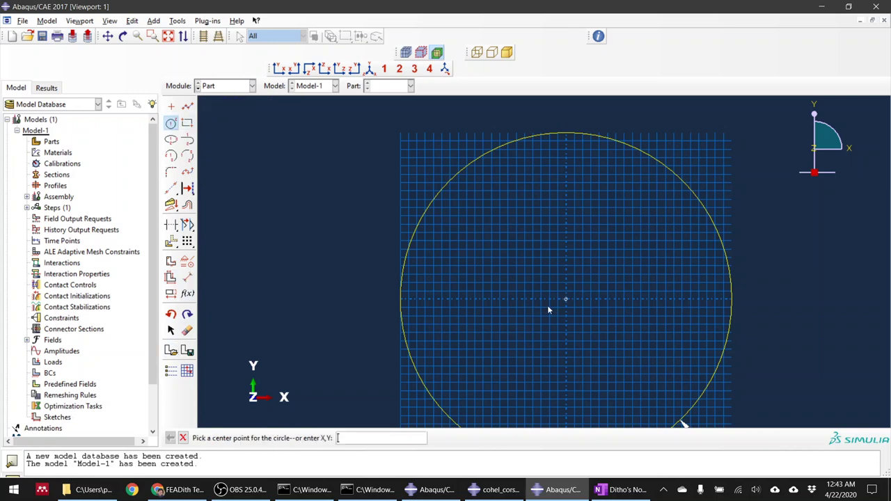
pyautogui.click(565, 297)
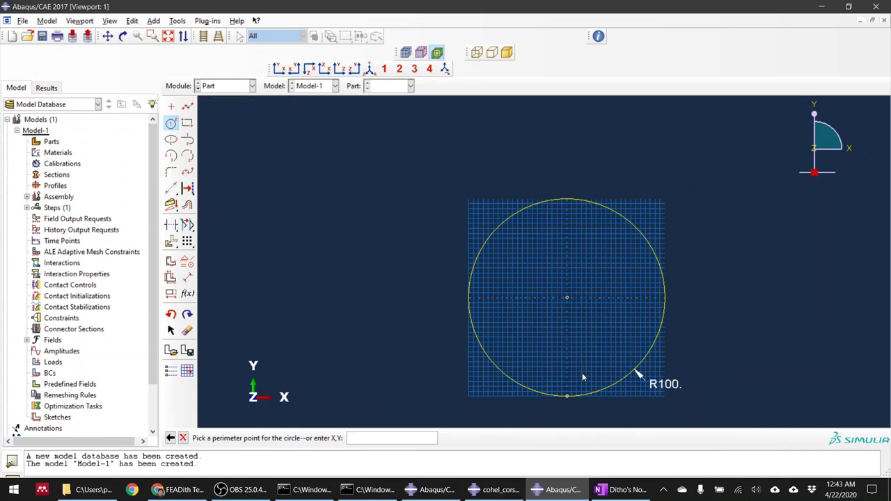
pyautogui.scroll(2, 574, 390)
pyautogui.click(566, 395)
pyautogui.click(562, 387)
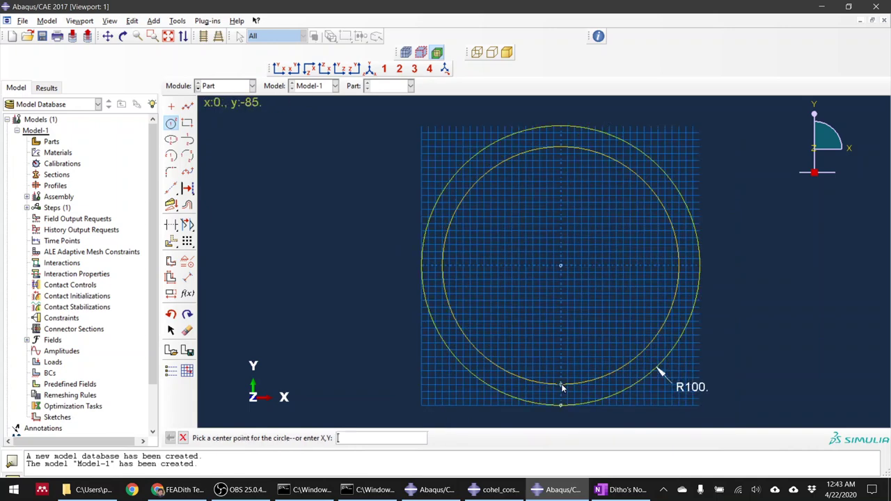
# Dimension the inner circle's radius and set it to 90
pyautogui.click(186, 277)
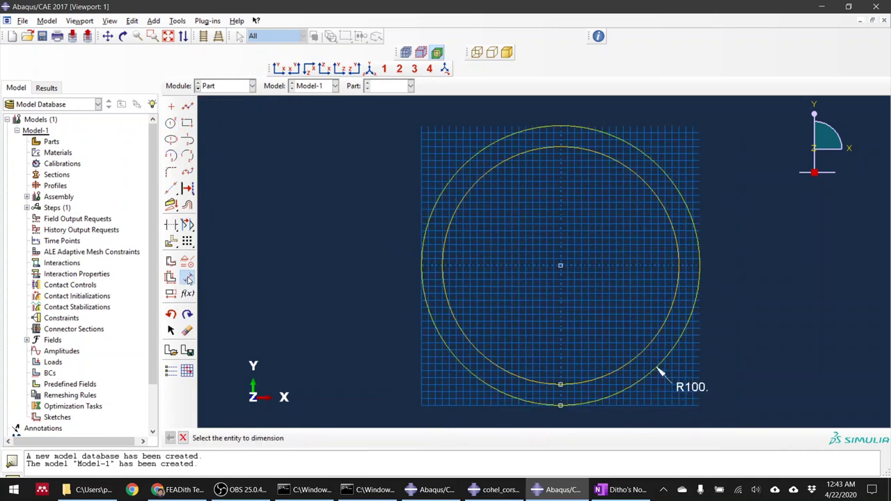
pyautogui.click(603, 376)
pyautogui.click(753, 312)
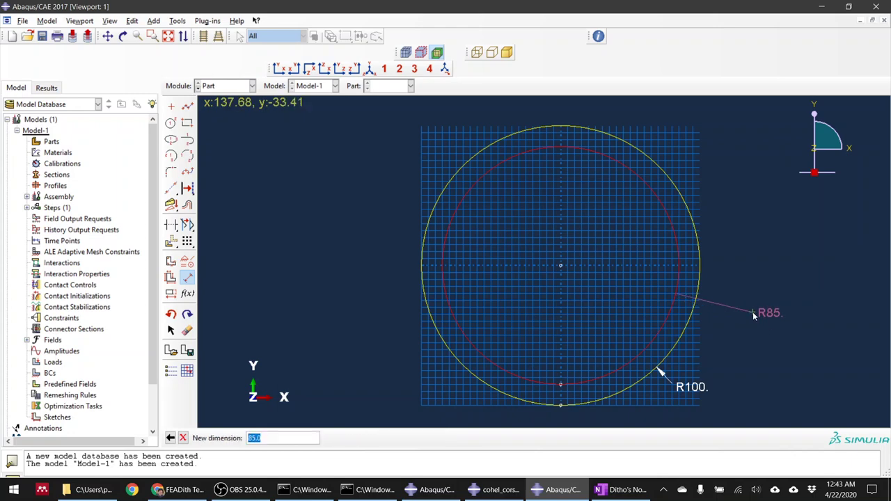
pyautogui.write('90')
pyautogui.press('Return')
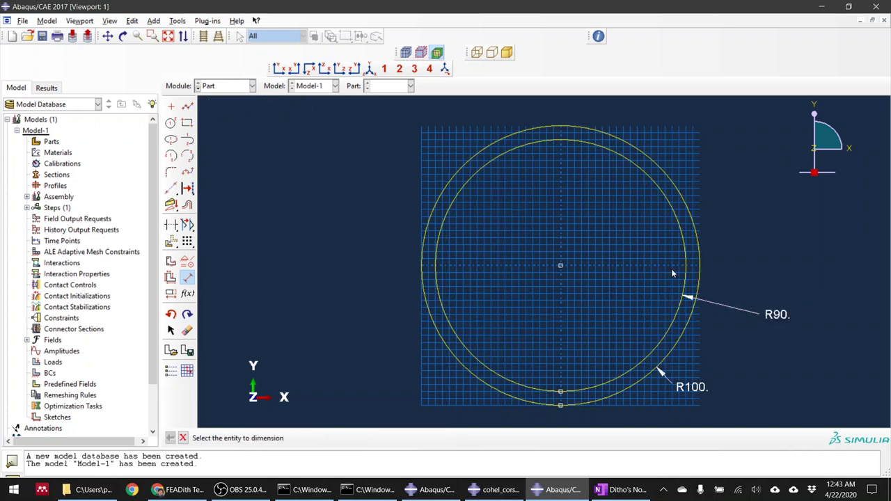
pyautogui.click(183, 437)
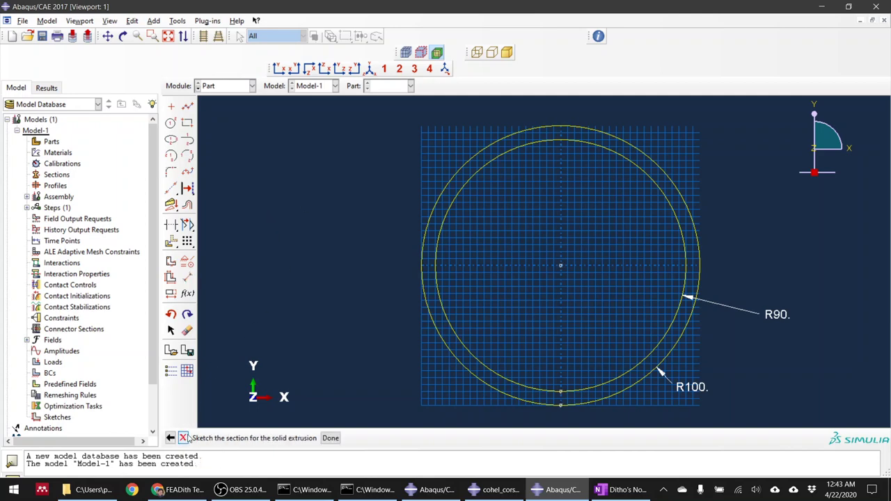
# Finish the ring-shaped section sketch and extrude it to a depth of 200 as the solid pipe
pyautogui.click(333, 439)
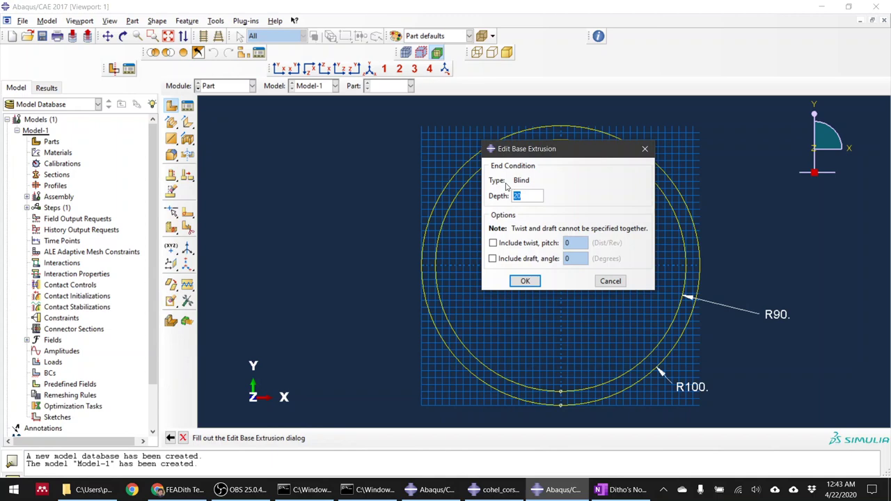
pyautogui.press('BackSpace')
pyautogui.write('200')
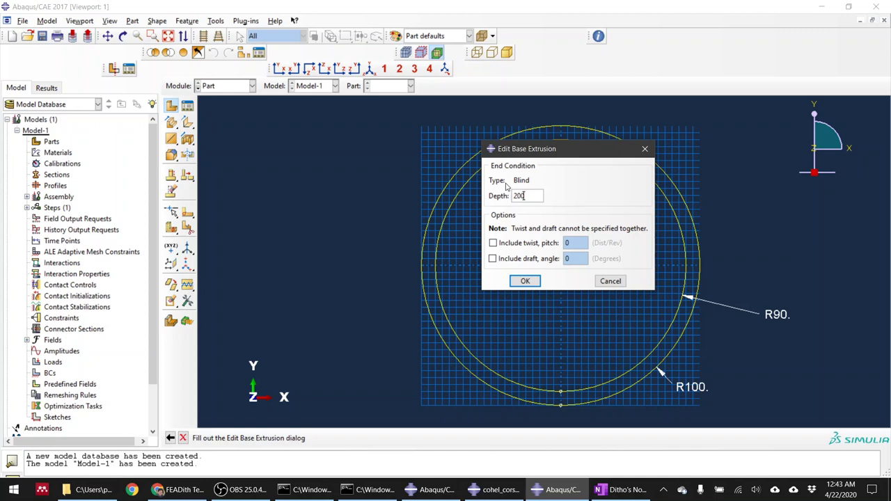
pyautogui.click(525, 282)
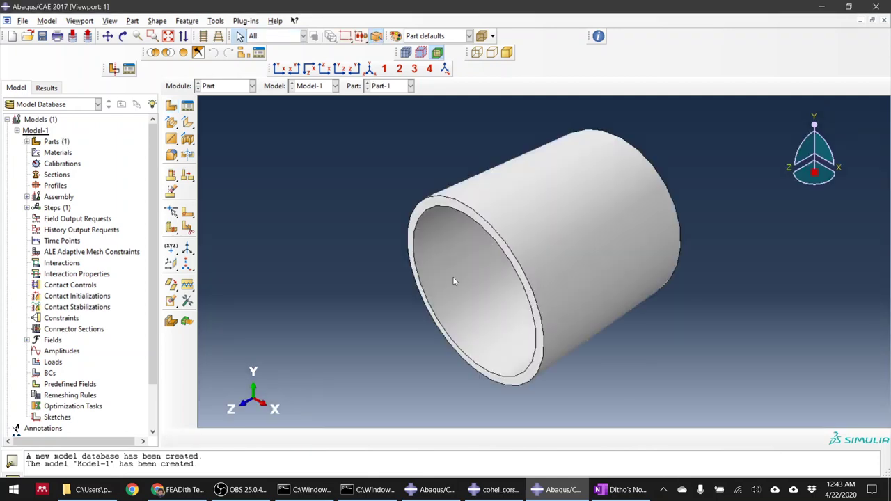
pyautogui.keyDown('ctrl'); pyautogui.keyDown('alt'); pyautogui.moveTo(557, 278); pyautogui.dragTo(511, 297); pyautogui.keyUp('alt'); pyautogui.keyUp('ctrl')
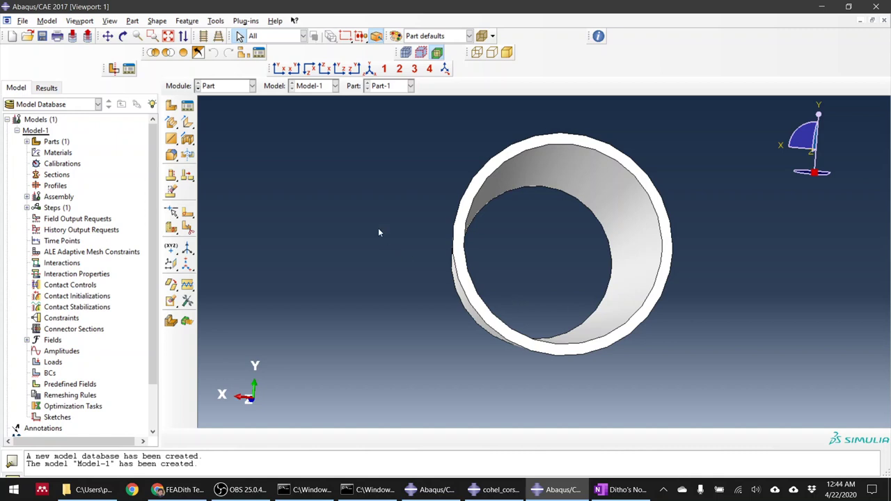
pyautogui.keyDown('ctrl'); pyautogui.keyDown('alt'); pyautogui.moveTo(378, 232); pyautogui.dragTo(536, 211); pyautogui.keyUp('alt'); pyautogui.keyUp('ctrl')
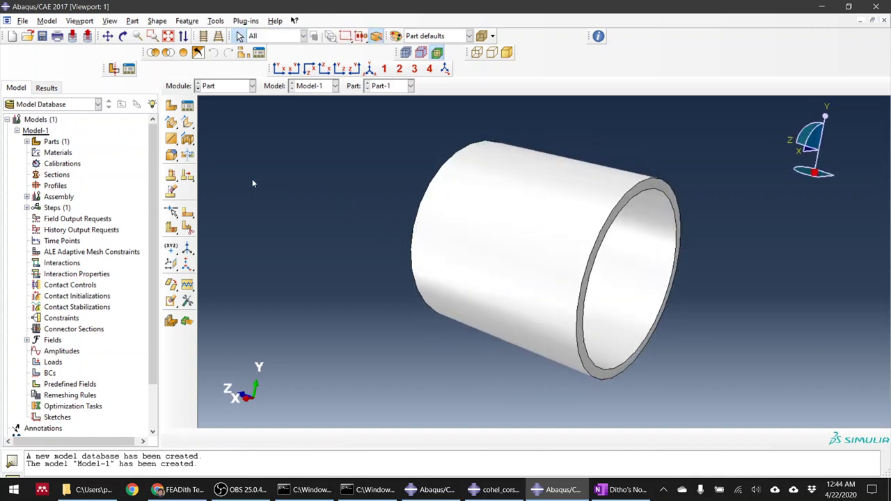
# Create a second 3D deformable part, Part-2, as a shell extrusion with approximate size 200
pyautogui.click(170, 105)
pyautogui.click(416, 130)
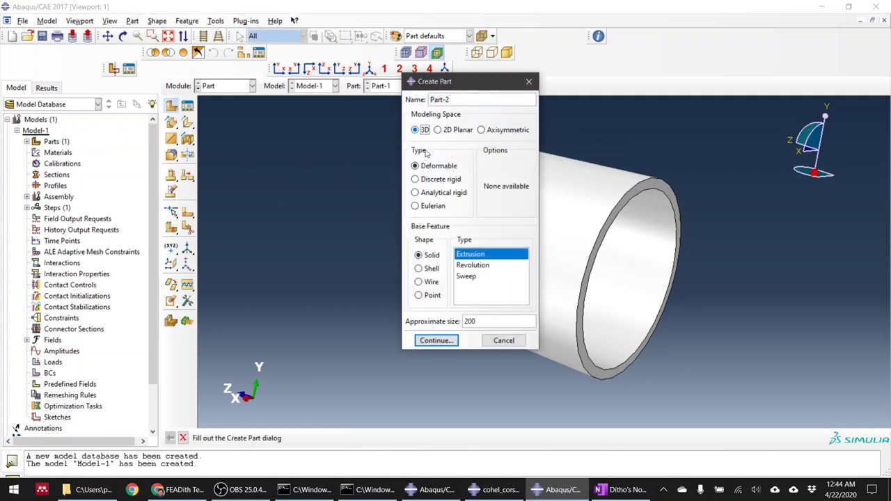
pyautogui.click(419, 268)
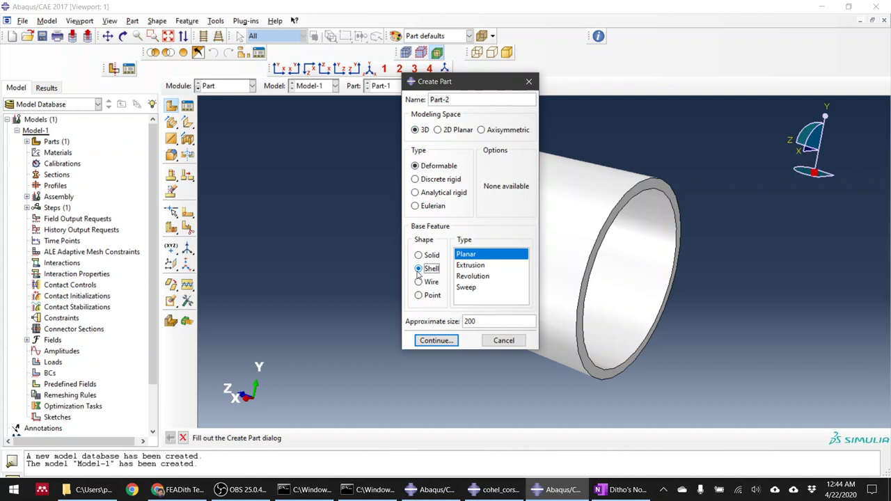
pyautogui.click(478, 266)
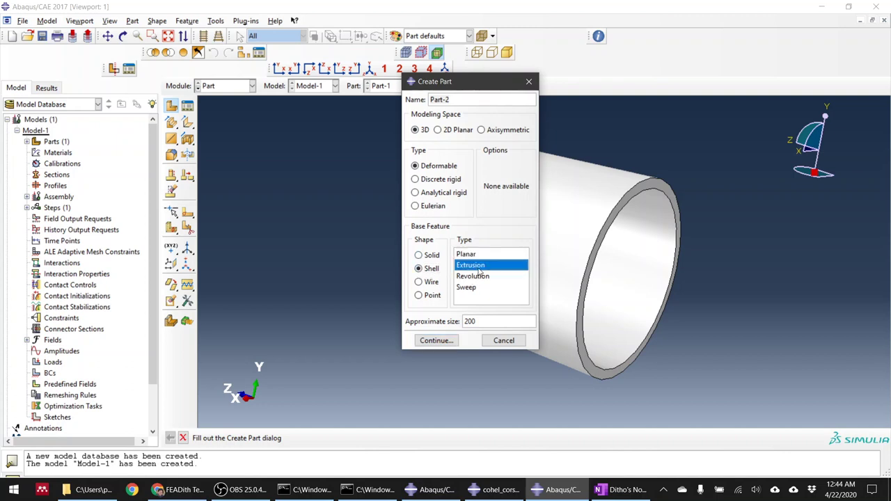
pyautogui.click(434, 341)
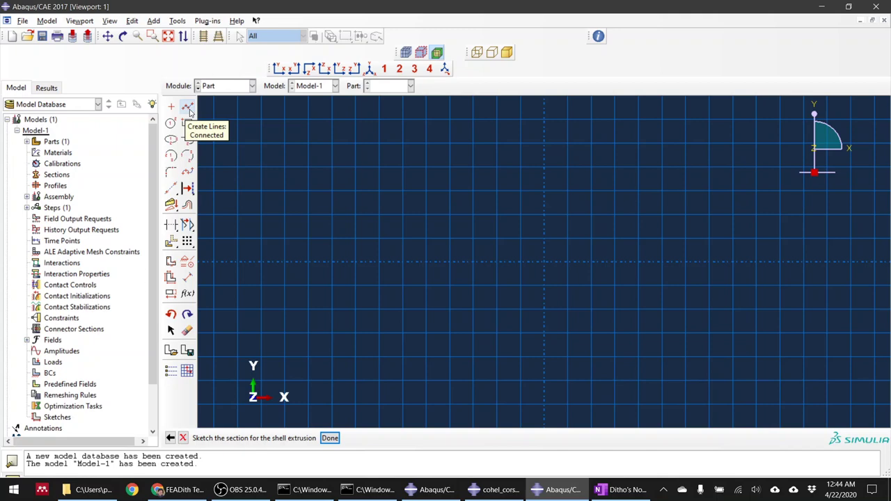
# Sketch a circle centred on the origin with a radius of about 13.75 for the shell section
pyautogui.click(170, 123)
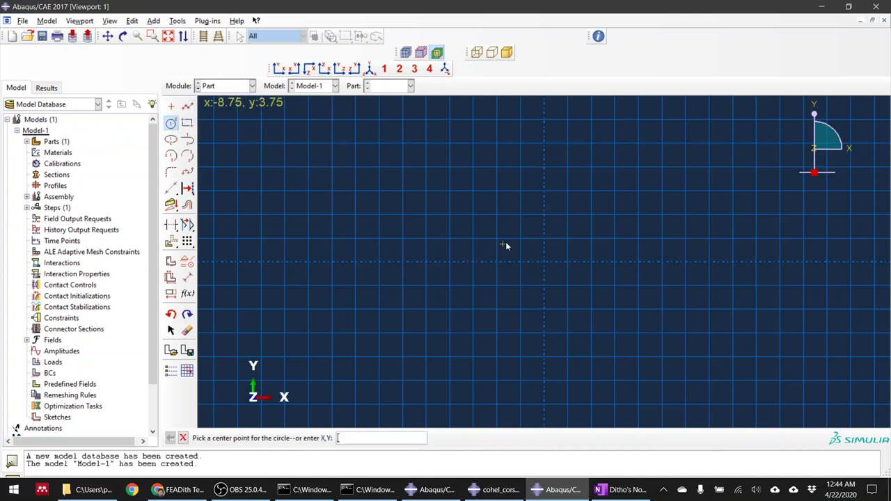
pyautogui.click(544, 262)
pyautogui.click(544, 327)
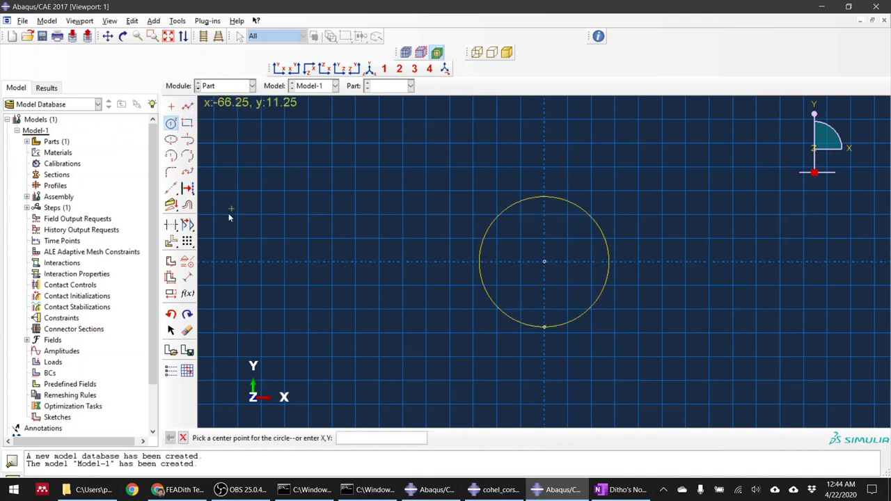
# Dimension the radius of the shell section circle and set it to 95
pyautogui.click(187, 277)
pyautogui.click(578, 323)
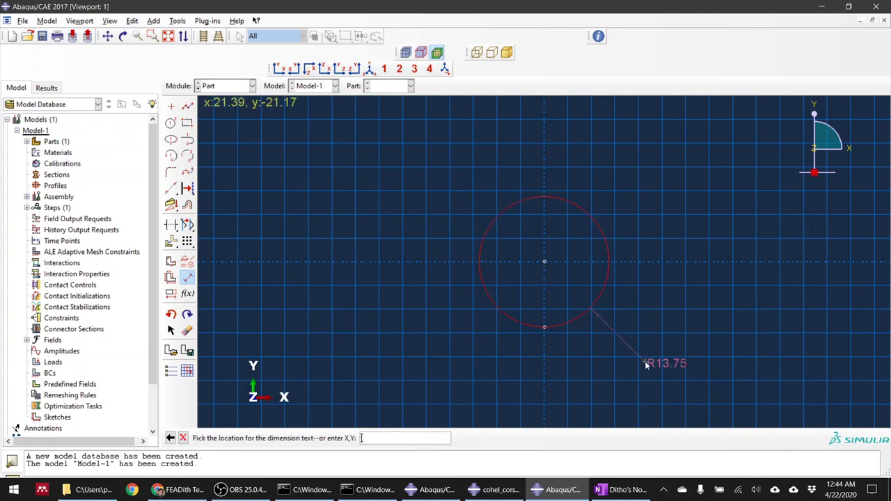
pyautogui.click(643, 364)
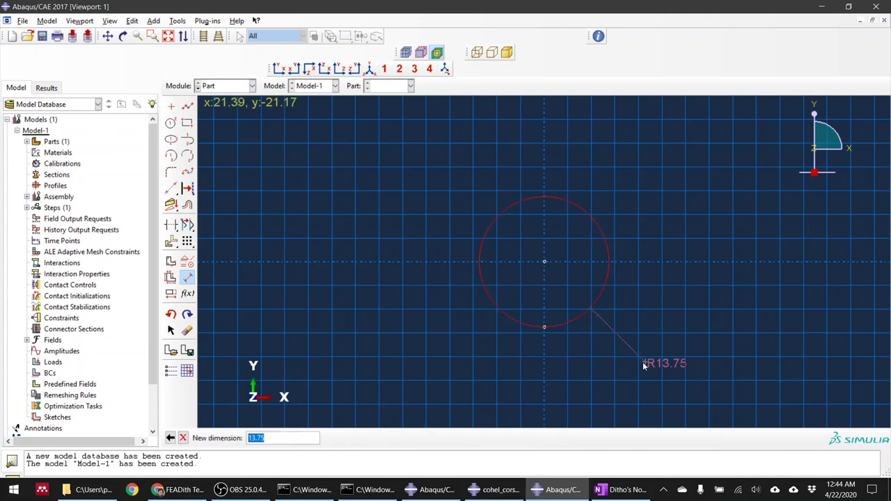
pyautogui.press('BackSpace')
pyautogui.write('95')
pyautogui.press('Return')
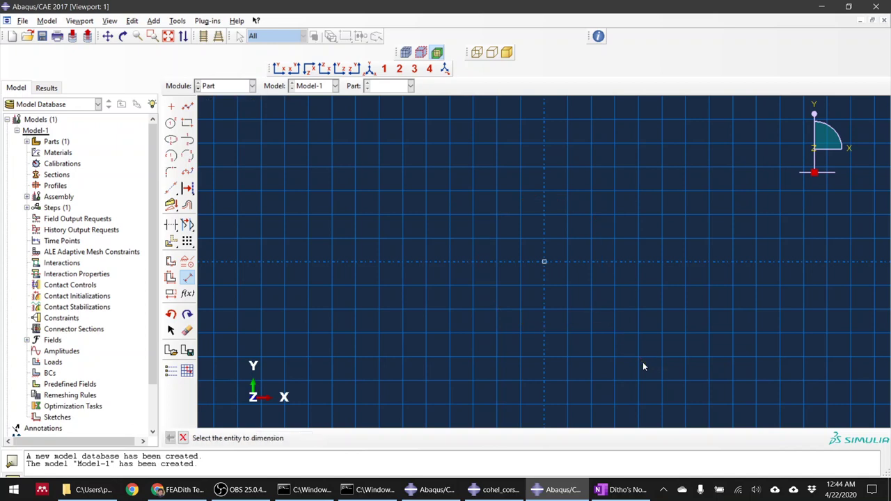
pyautogui.click(183, 438)
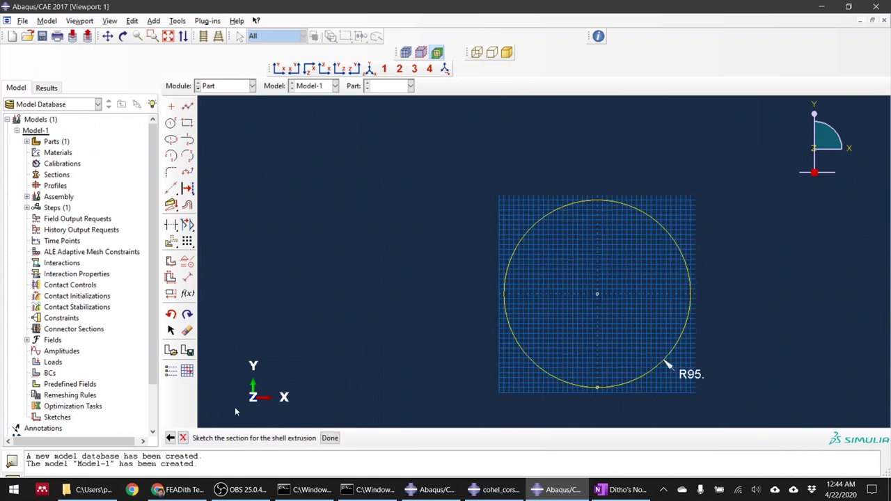
# Finish the circular section sketch and extrude it to a depth of 1000 as the shell pipe
pyautogui.click(329, 438)
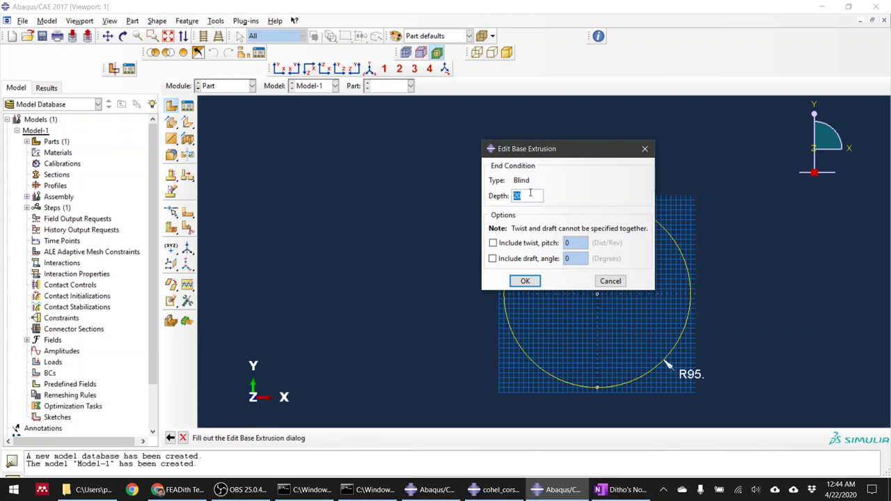
pyautogui.write('1000')
pyautogui.press('BackSpace')
pyautogui.write('0')
pyautogui.press('Return')
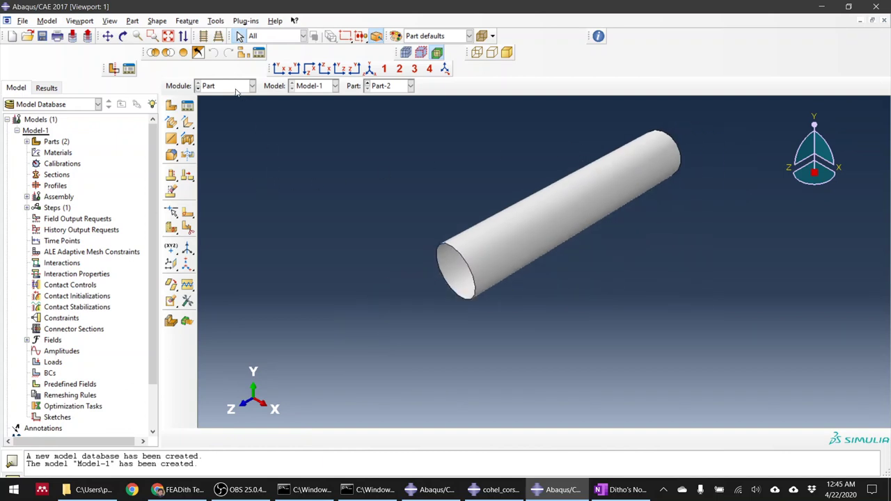
# Switch to the Property module and create Material-1 as isotropic elastic with Young's modulus 200000 and Poisson's ratio 0.3
pyautogui.scroll(2, 349, 201)
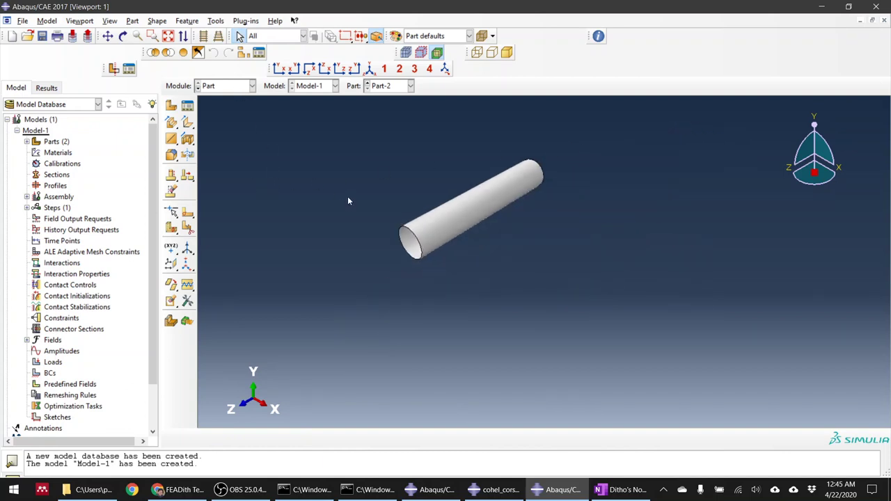
pyautogui.click(224, 86)
pyautogui.click(218, 109)
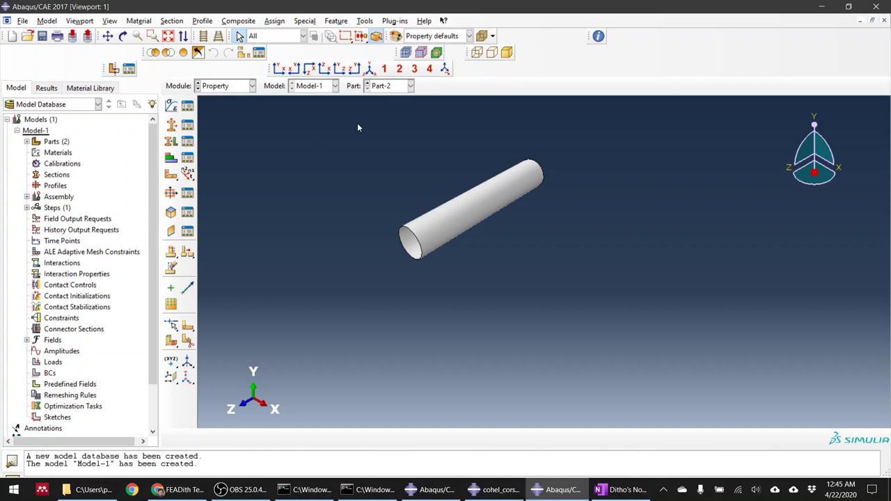
pyautogui.scroll(3, 577, 251)
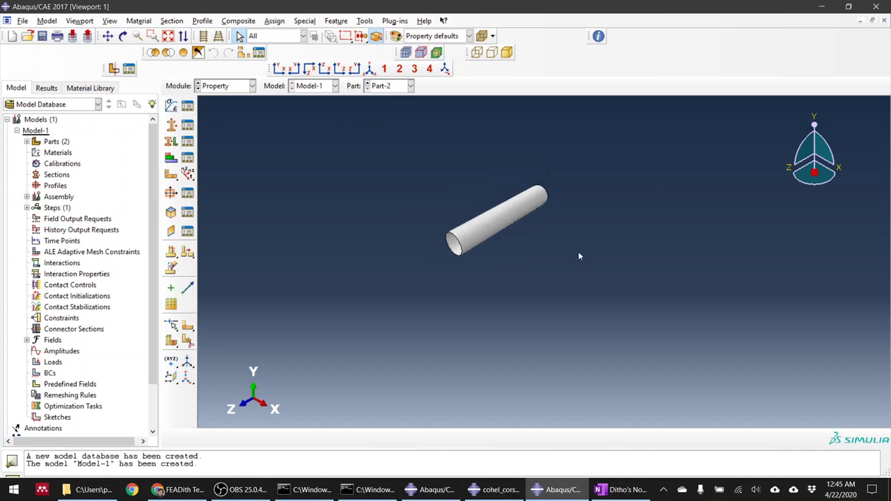
pyautogui.click(171, 105)
pyautogui.click(333, 204)
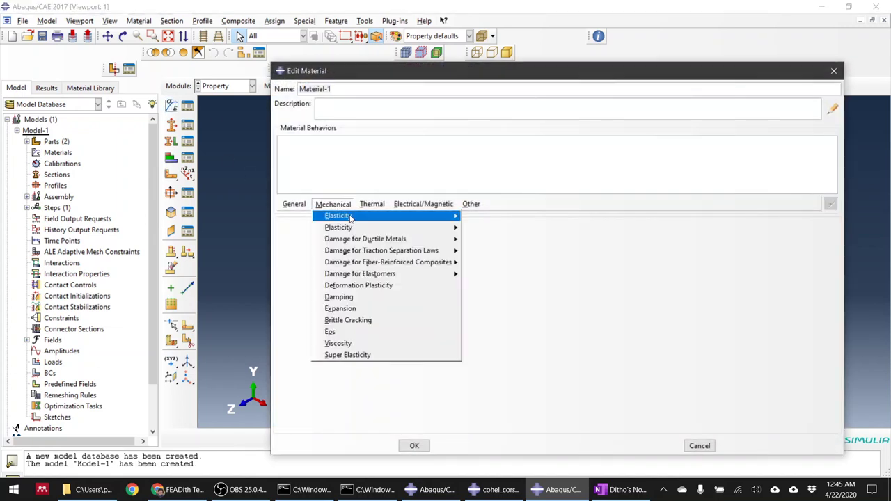
pyautogui.moveTo(353, 220)
pyautogui.click(488, 215)
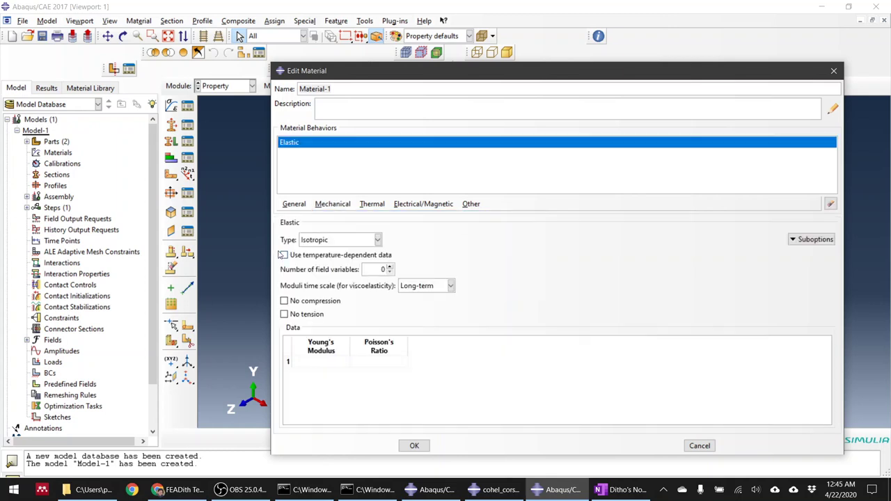
pyautogui.click(332, 365)
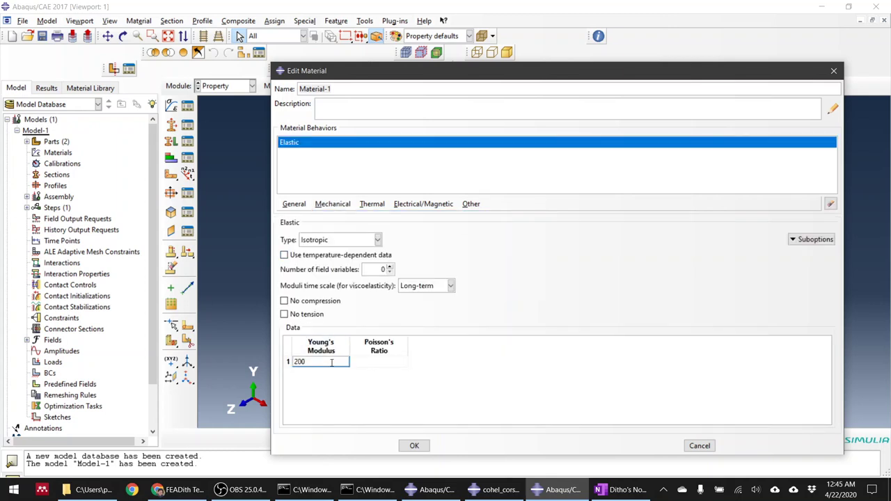
pyautogui.press('Tab')
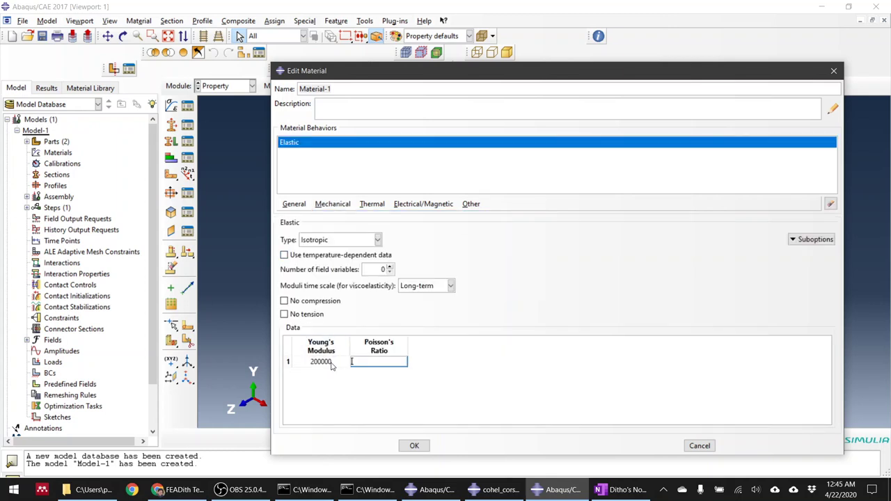
pyautogui.write('0.3')
pyautogui.click(414, 445)
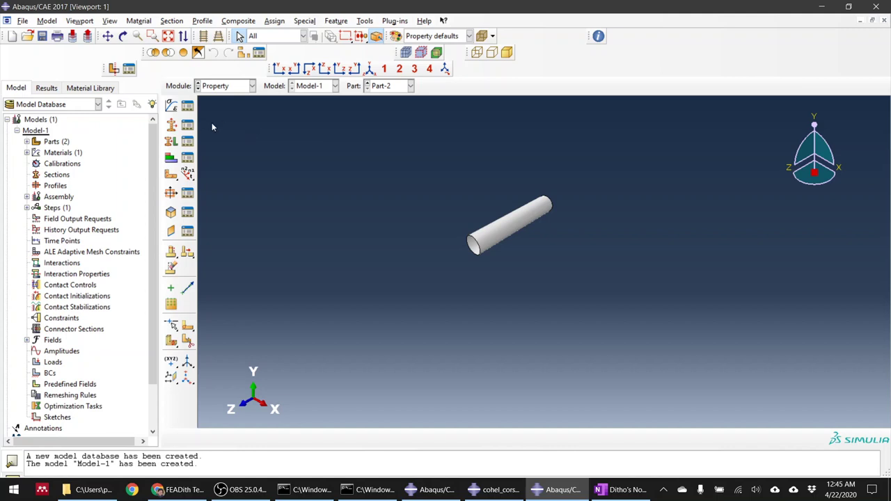
# Reopen Material-1 for editing and add a Plastic behavior to it
pyautogui.click(176, 109)
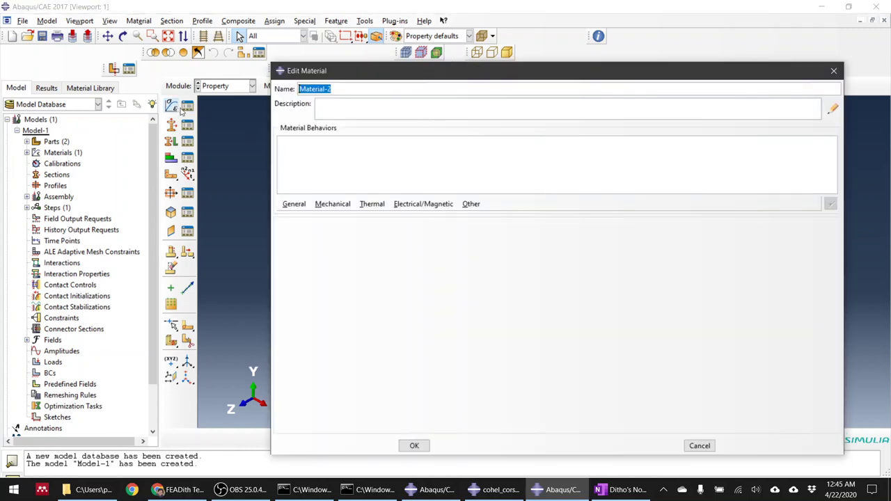
pyautogui.click(703, 445)
pyautogui.click(186, 108)
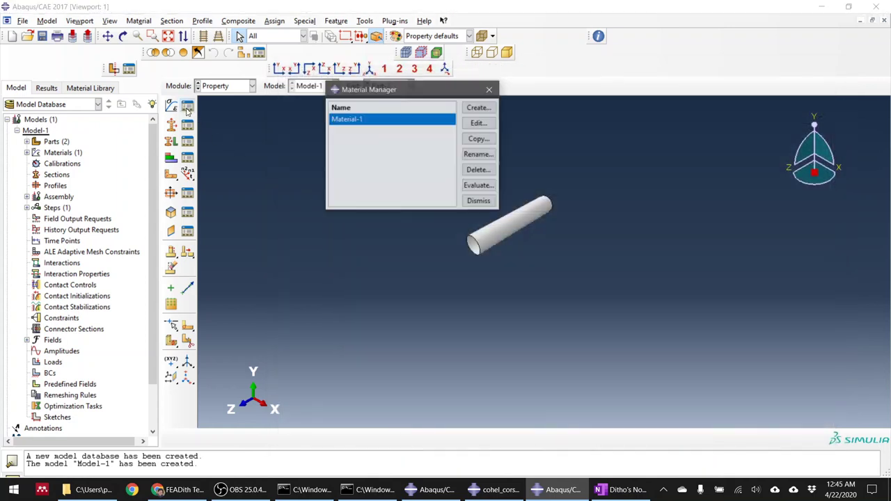
pyautogui.doubleClick(369, 122)
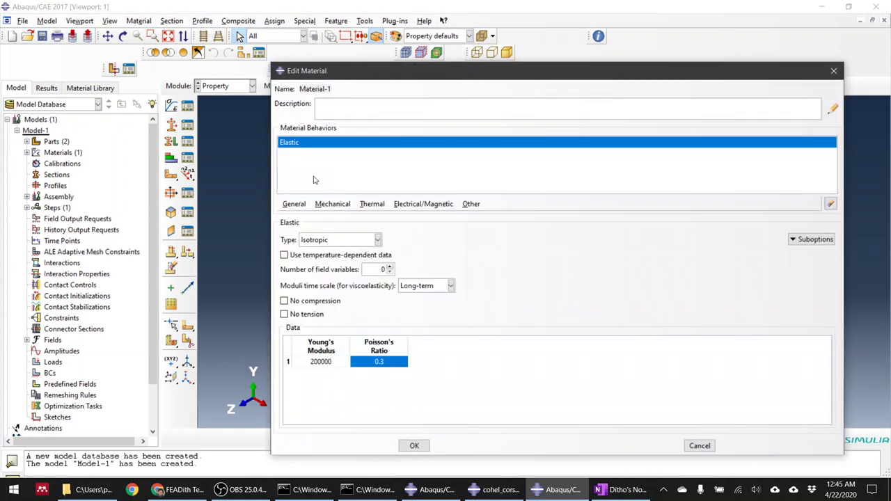
pyautogui.click(333, 206)
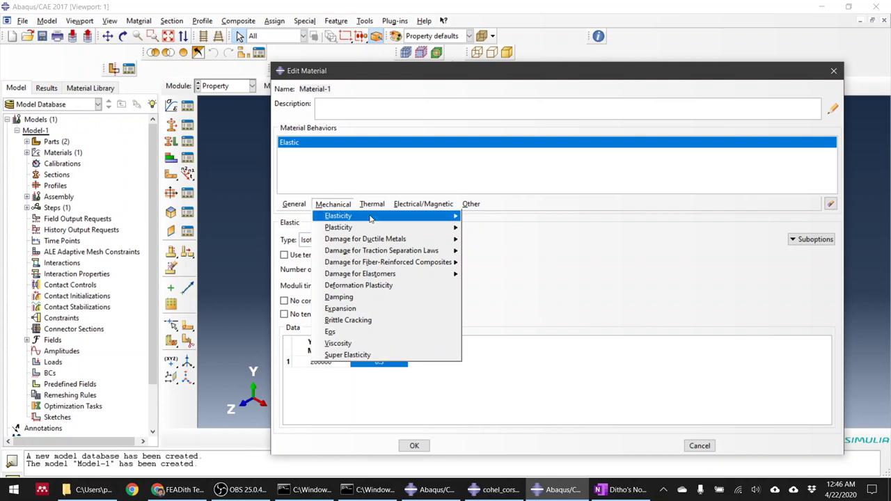
pyautogui.moveTo(446, 221)
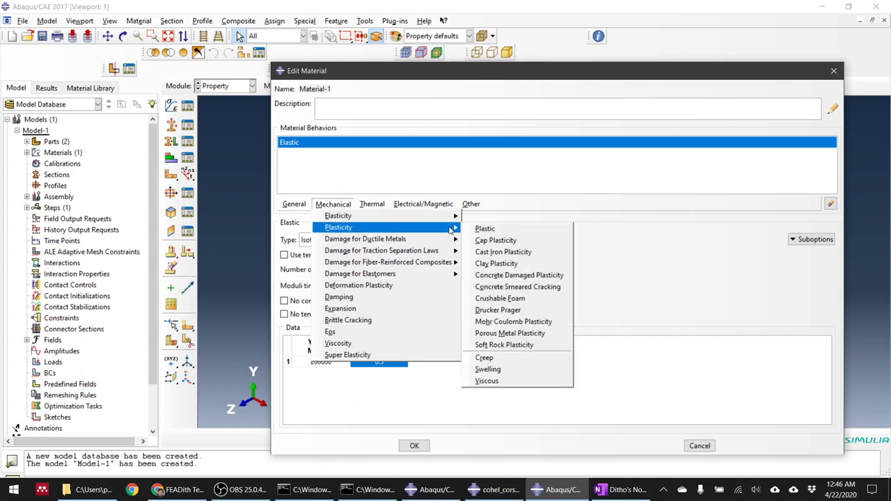
pyautogui.click(487, 229)
# Enter the first two plastic data rows: yield stress 400 at plastic strain 0, and 500 at 0.1
pyautogui.click(325, 332)
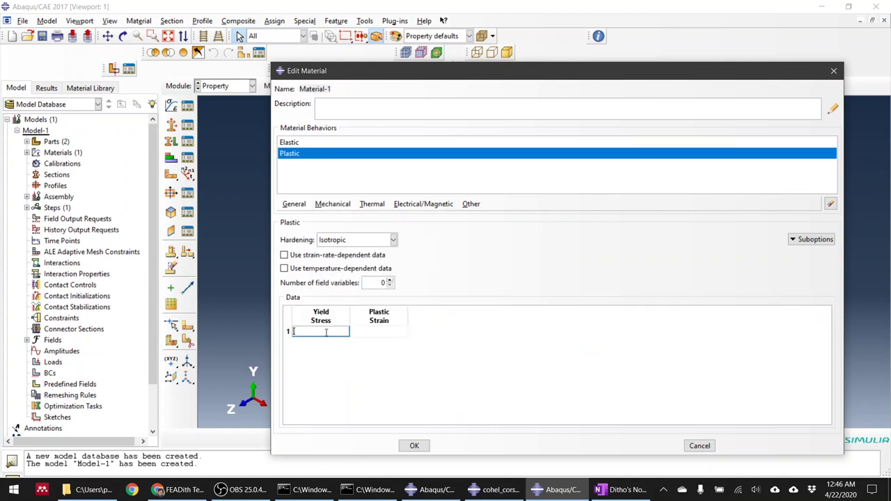
pyautogui.write('400')
pyautogui.press('Tab')
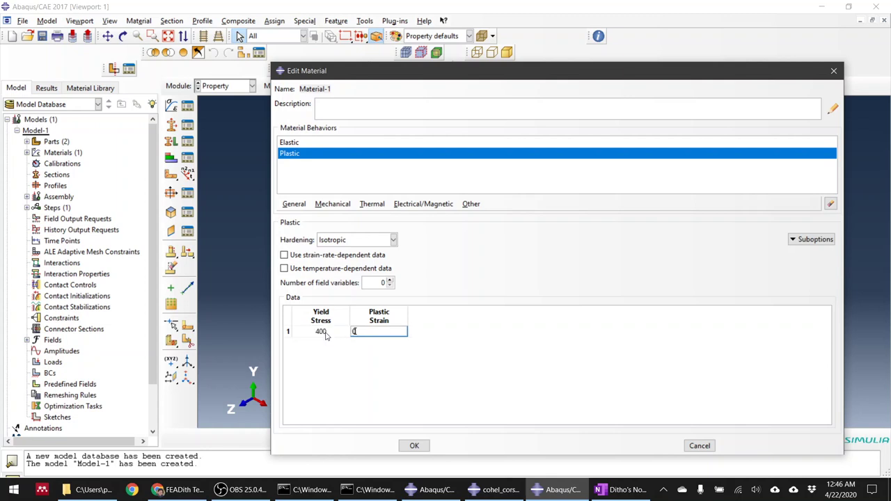
pyautogui.press('Tab')
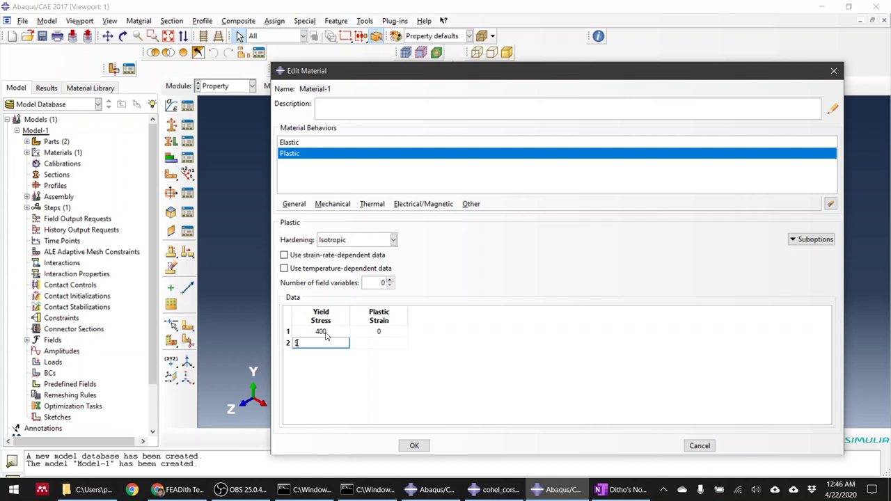
pyautogui.write('500')
pyautogui.press('Tab')
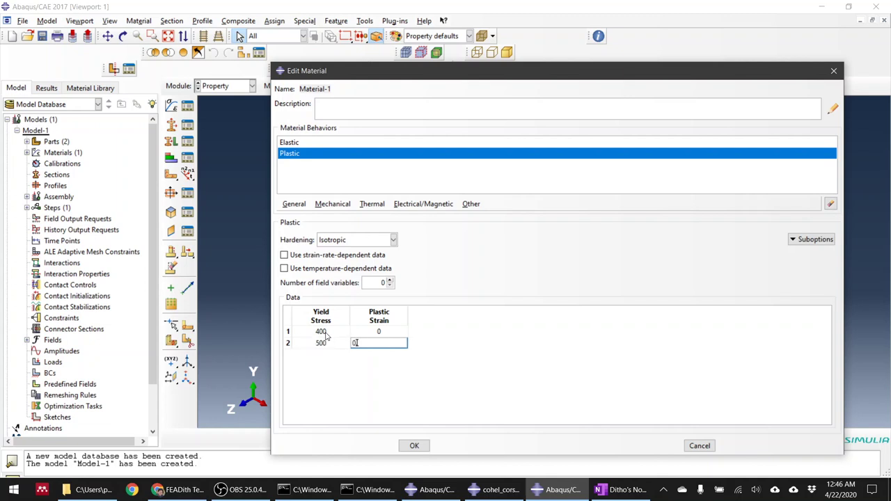
pyautogui.write('0.1')
pyautogui.press('Tab')
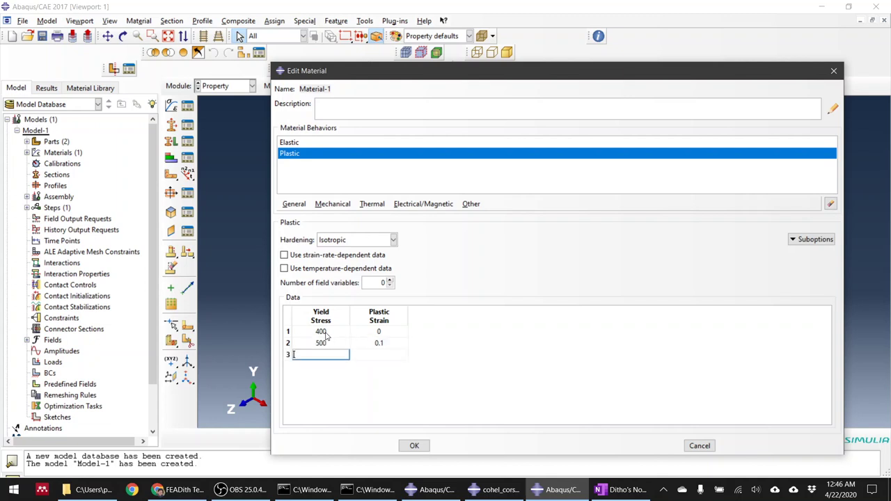
# Add plastic data rows with yield stress 600 at strain 0.3 and 700 at 0.6, and save Material-1
pyautogui.write('600')
pyautogui.press('Tab')
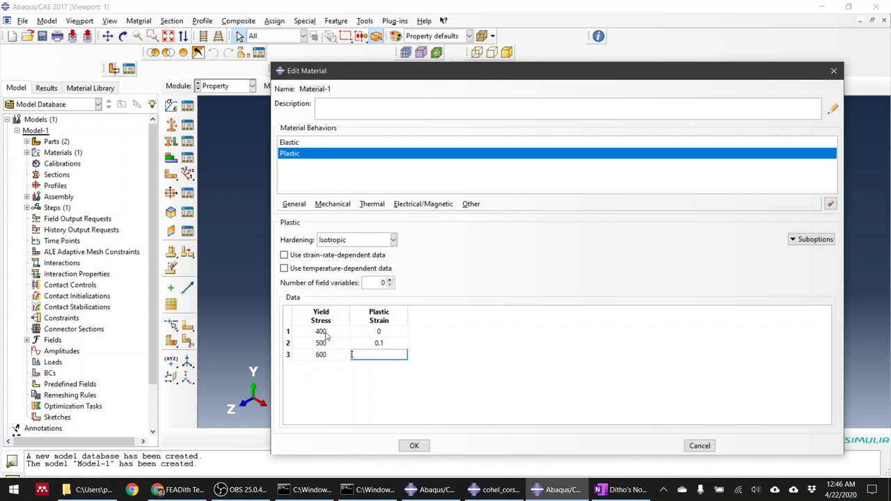
pyautogui.write('0.3')
pyautogui.press('Tab')
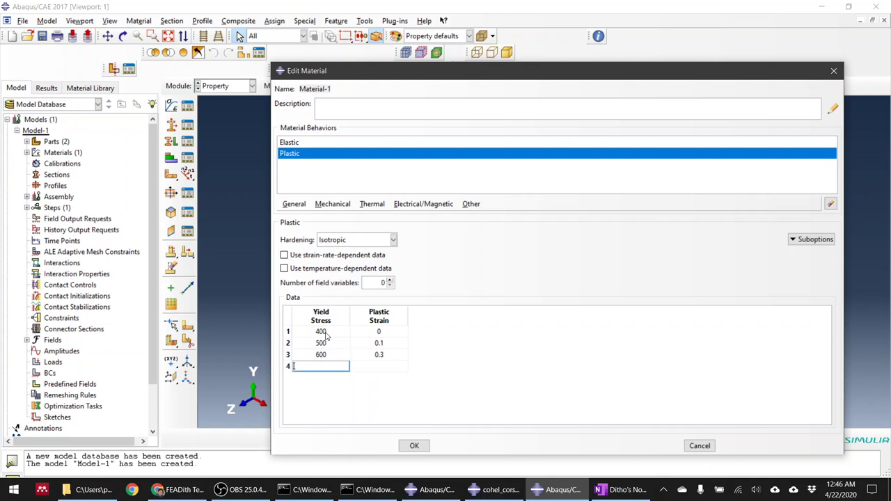
pyautogui.press('Tab')
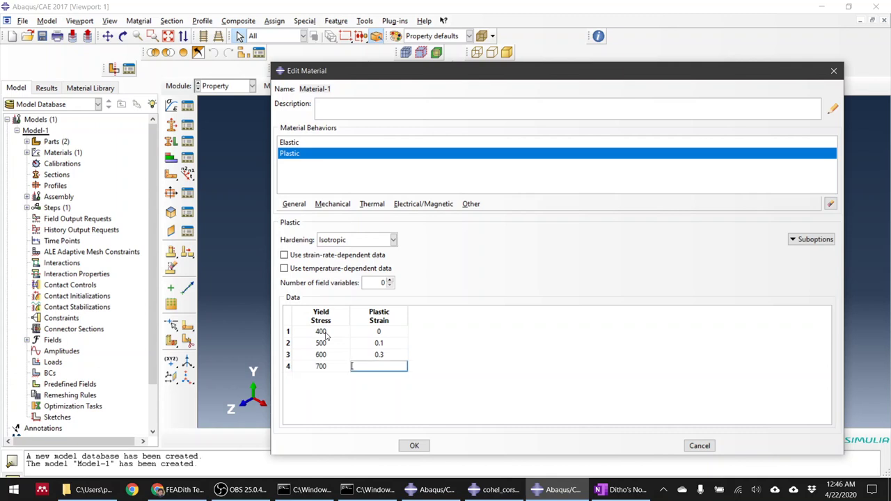
pyautogui.write('0.6')
pyautogui.press('Return')
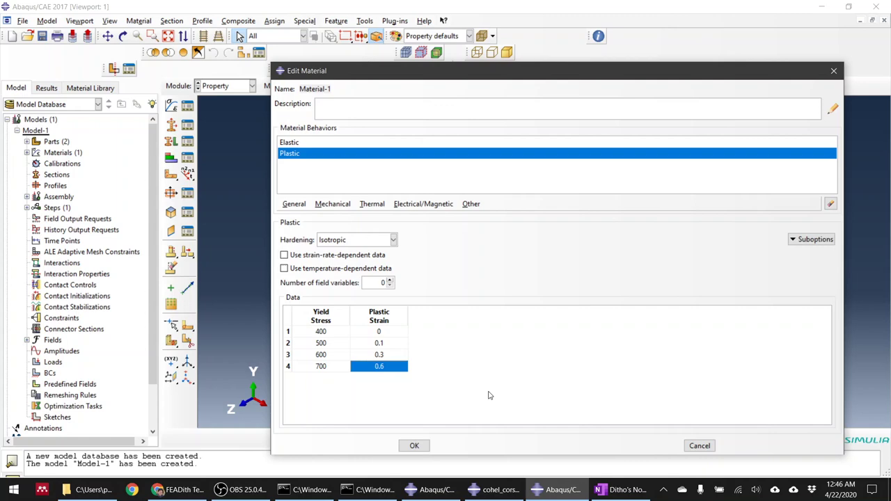
pyautogui.click(416, 445)
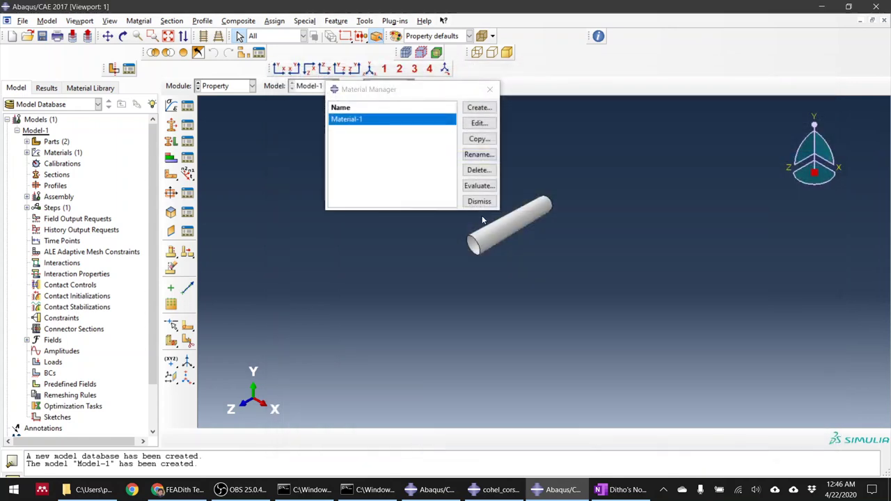
pyautogui.click(478, 202)
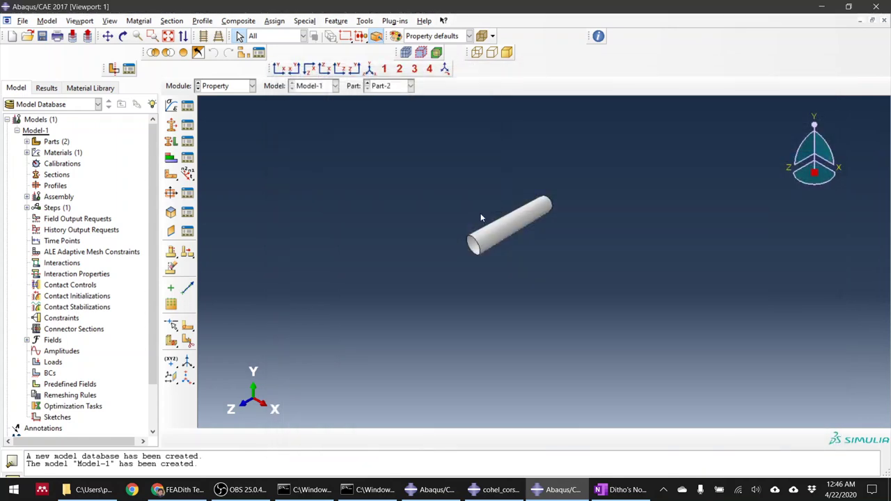
pyautogui.click(188, 105)
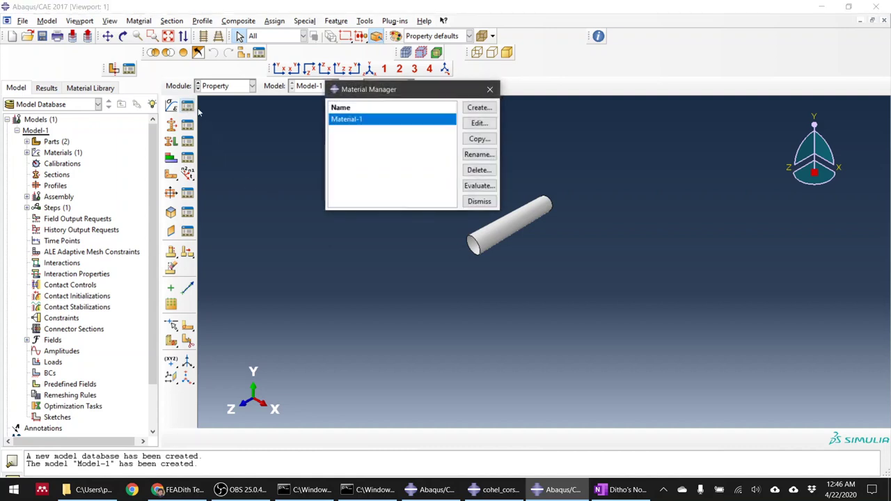
pyautogui.click(477, 201)
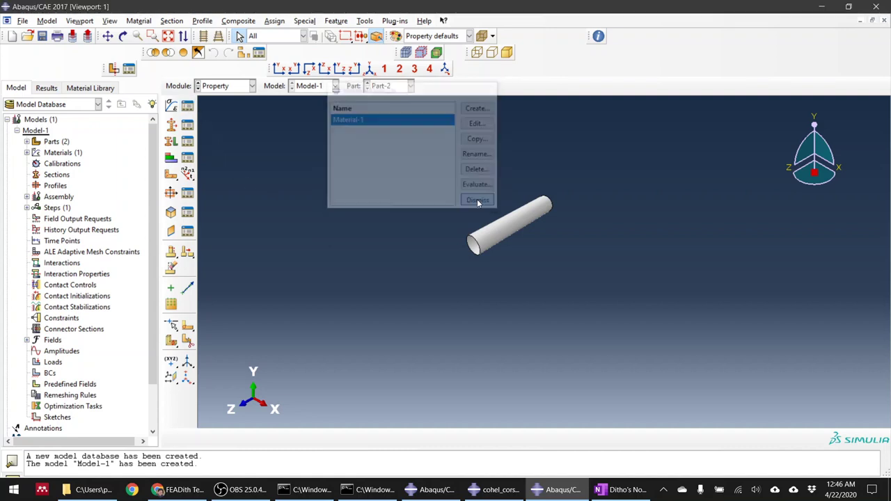
# Create a homogeneous solid section named Section-1
pyautogui.click(171, 125)
pyautogui.moveTo(188, 179); pyautogui.dragTo(213, 144)
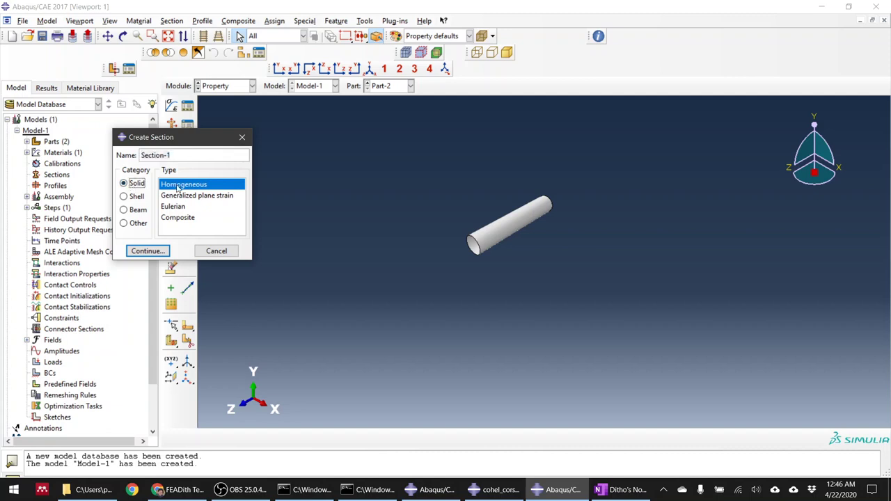
pyautogui.click(146, 251)
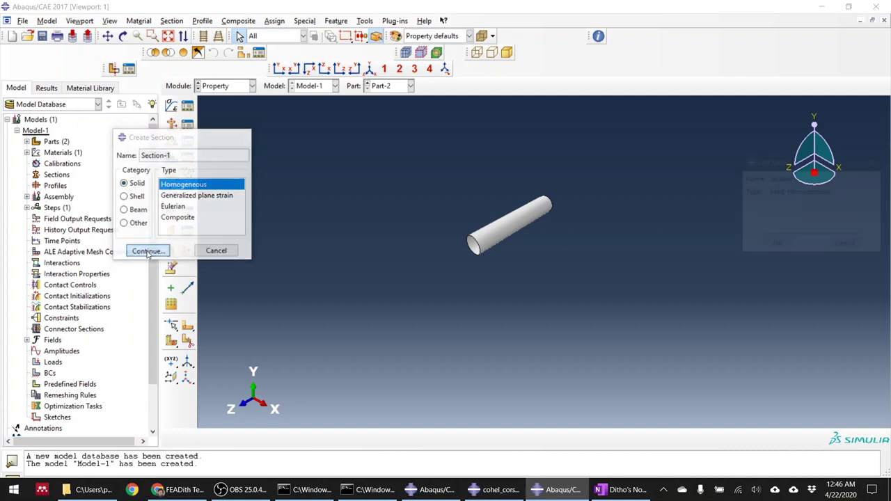
pyautogui.click(776, 245)
# Create a homogeneous shell section named Section-2 with a shell thickness of 10 and Material-1
pyautogui.click(174, 125)
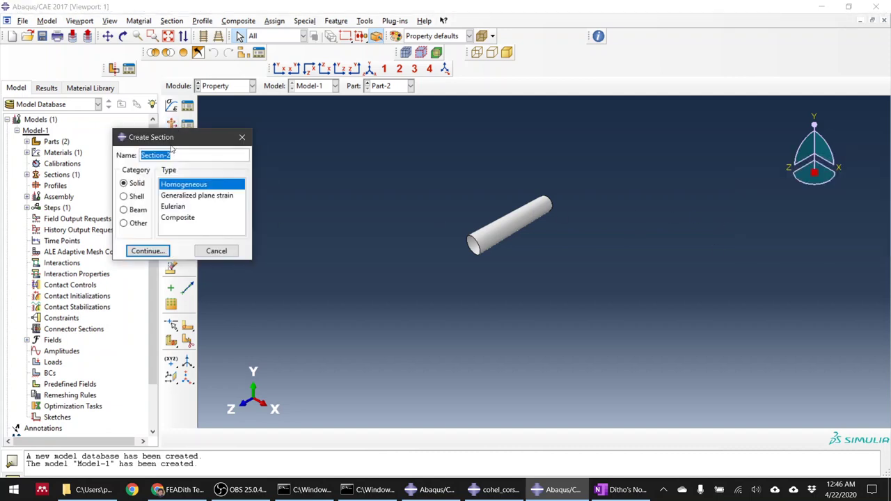
pyautogui.click(124, 197)
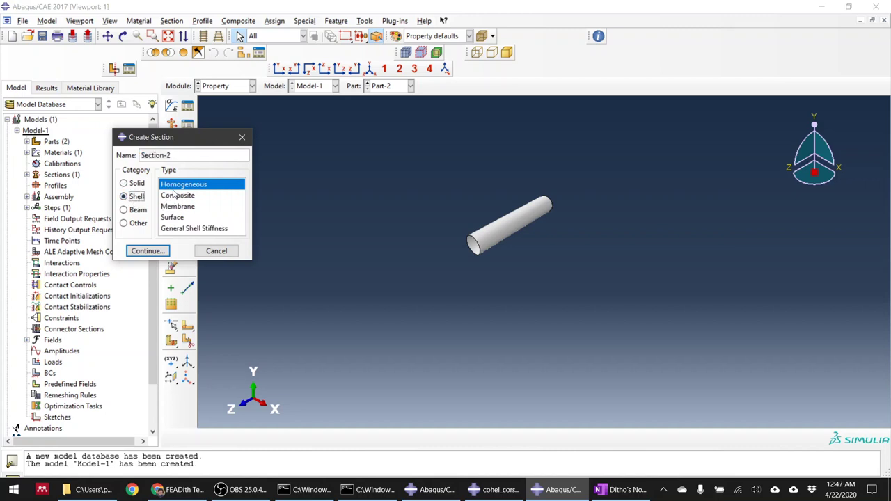
pyautogui.click(149, 251)
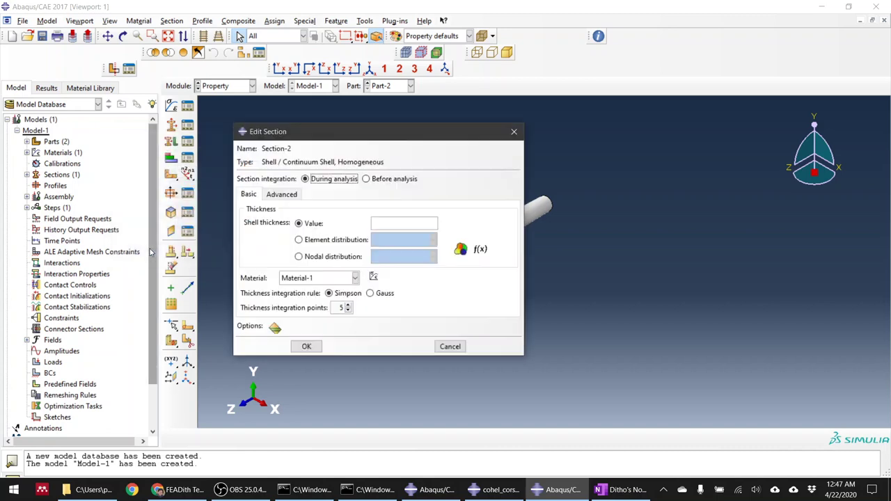
pyautogui.click(405, 224)
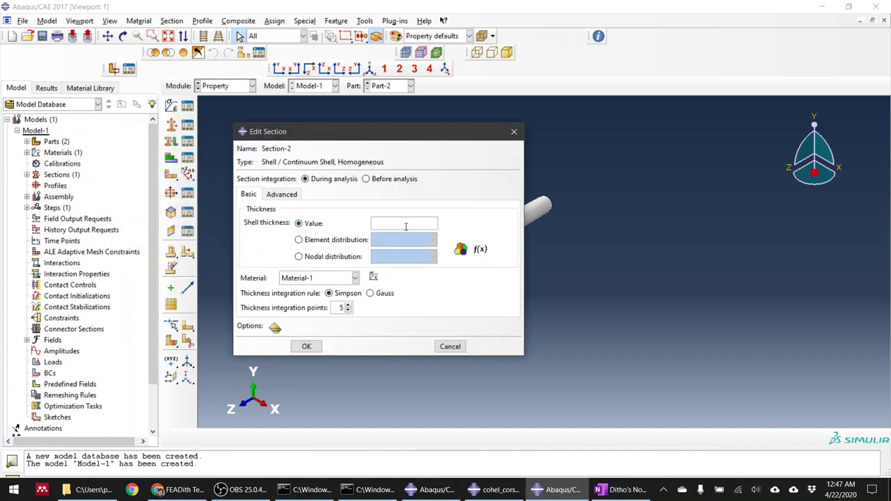
pyautogui.write('10')
pyautogui.click(338, 277)
pyautogui.click(340, 289)
pyautogui.click(287, 196)
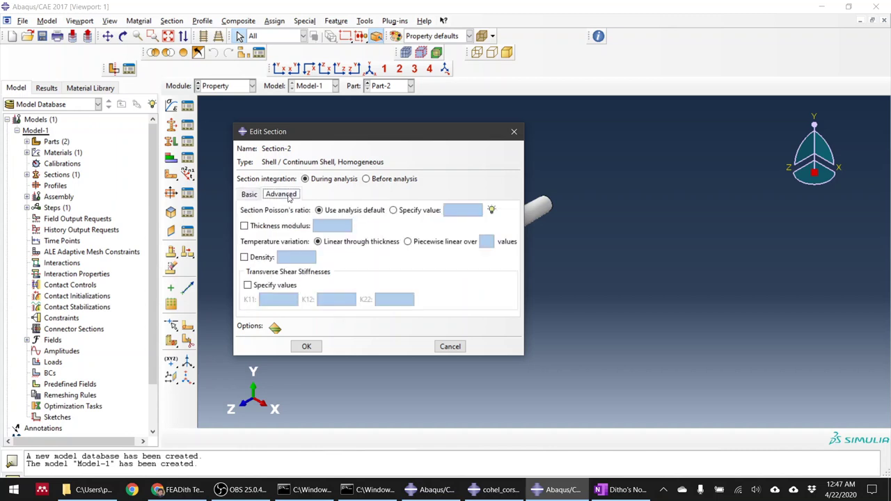
pyautogui.click(309, 344)
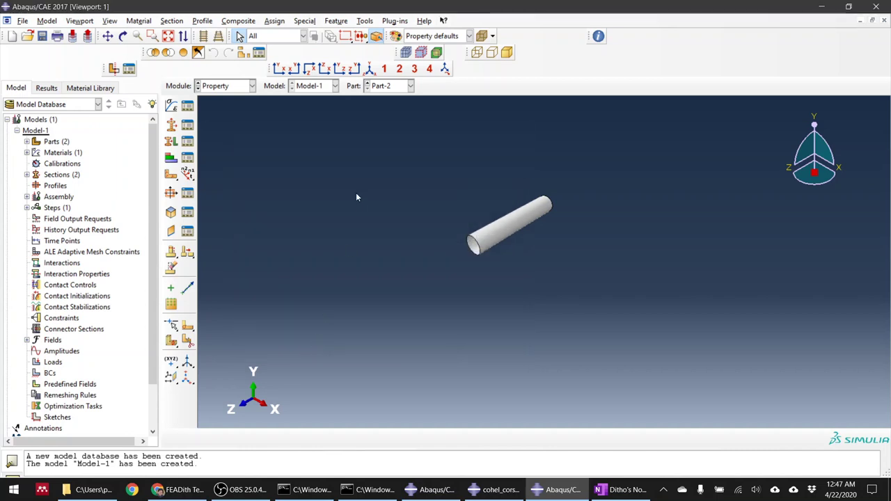
pyautogui.click(171, 142)
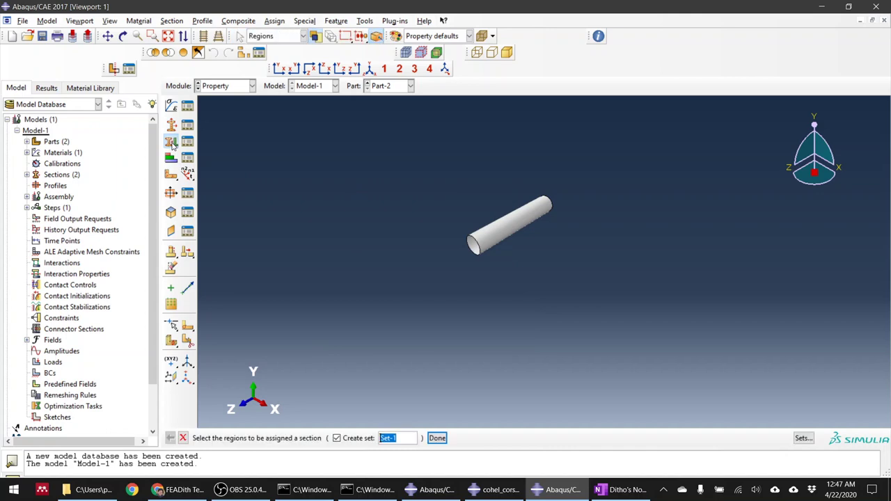
pyautogui.scroll(2, 354, 288)
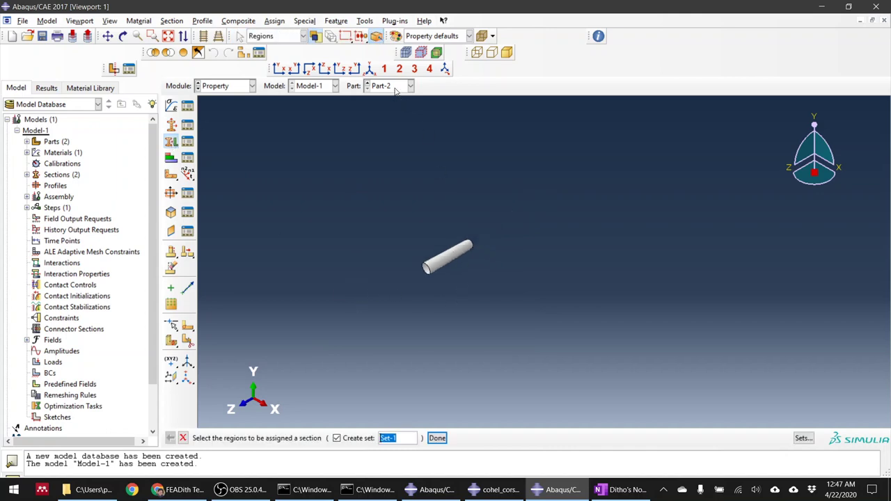
pyautogui.scroll(-3, 421, 277)
pyautogui.scroll(3, 420, 273)
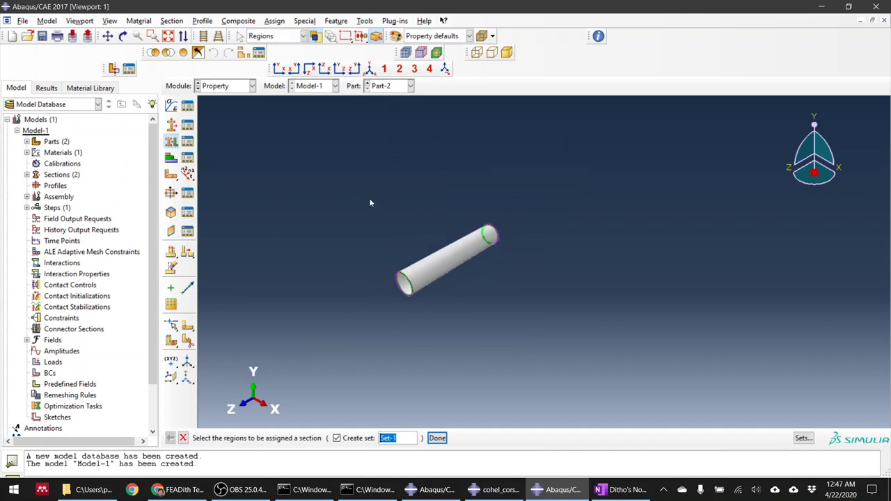
# Assign Section-1 to the whole solid pipe Part-1 as region Set-1, and make Part-2 the current part
pyautogui.click(383, 85)
pyautogui.click(381, 97)
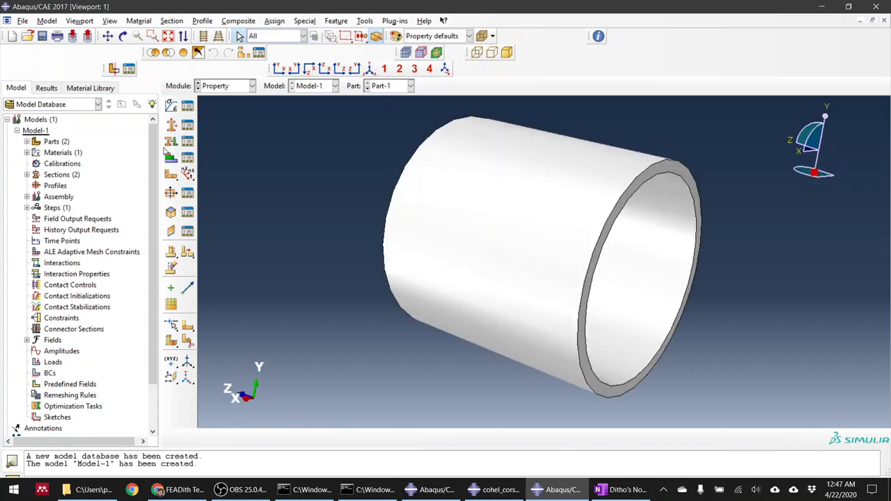
pyautogui.click(171, 141)
pyautogui.scroll(3, 352, 279)
pyautogui.moveTo(323, 137); pyautogui.dragTo(625, 358)
pyautogui.middleClick(625, 358)
pyautogui.click(457, 183)
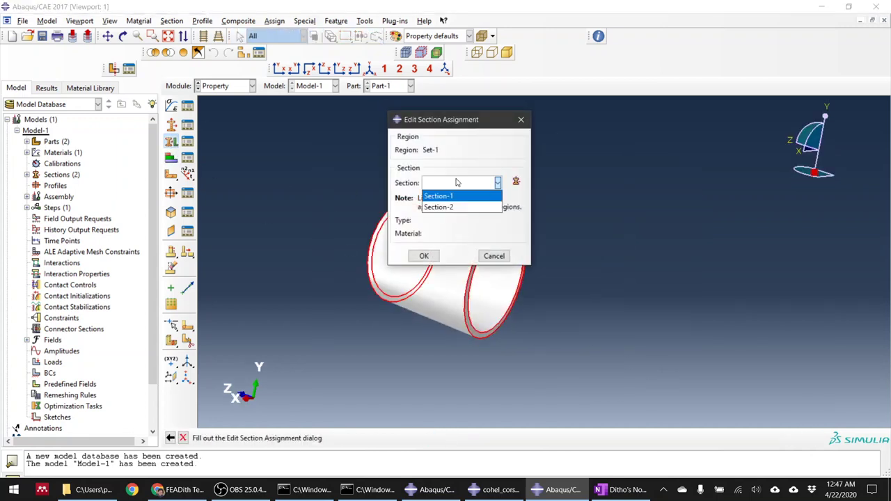
pyautogui.click(462, 198)
pyautogui.click(433, 256)
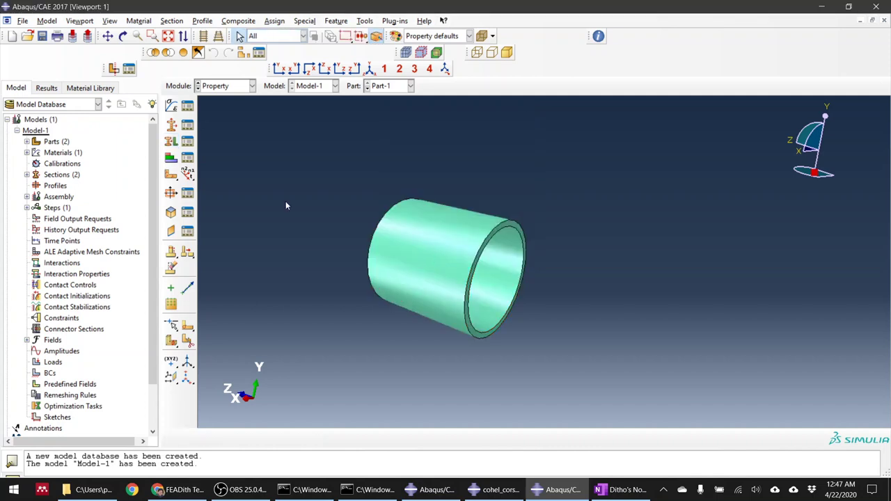
pyautogui.click(401, 89)
pyautogui.click(404, 108)
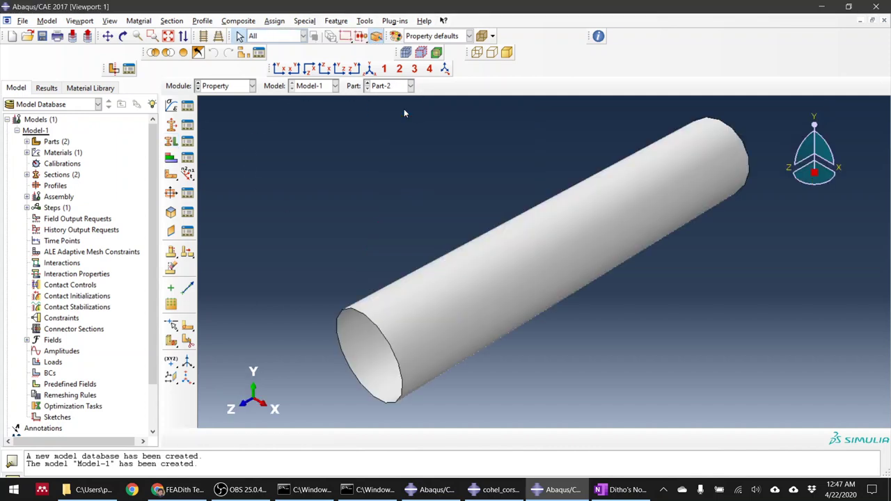
pyautogui.click(169, 142)
pyautogui.moveTo(318, 155); pyautogui.dragTo(564, 366)
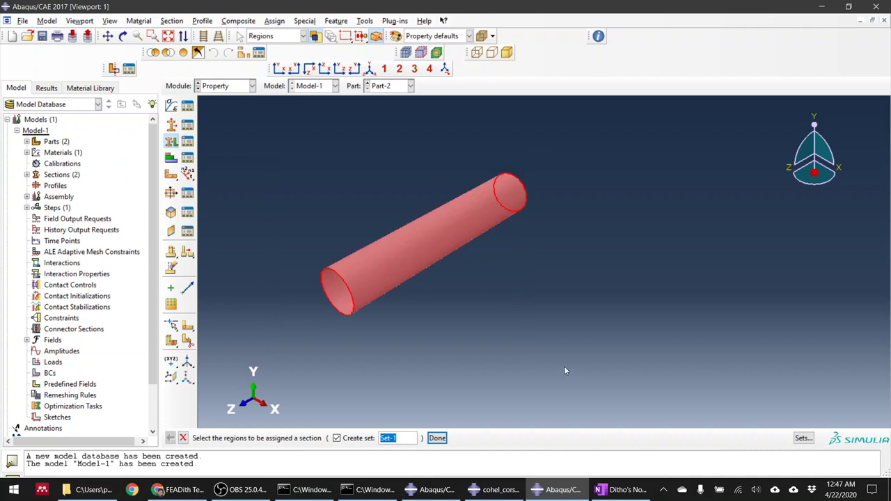
pyautogui.middleClick(564, 366)
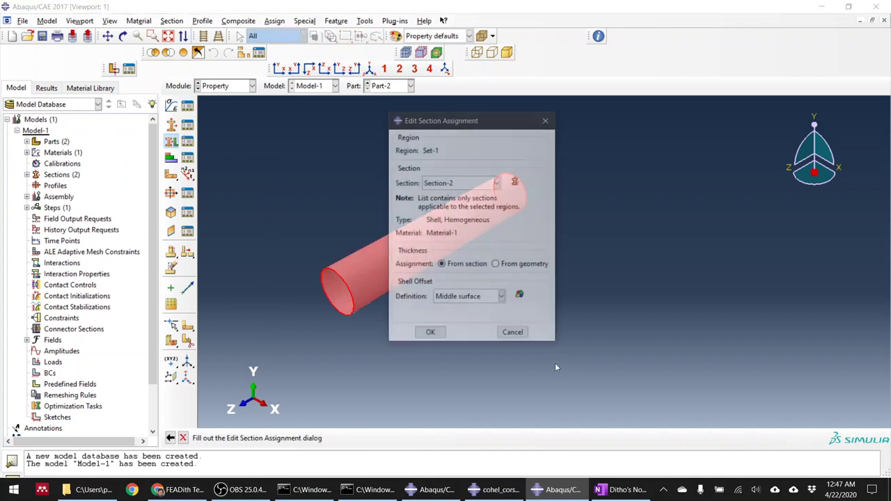
pyautogui.click(512, 334)
pyautogui.click(471, 247)
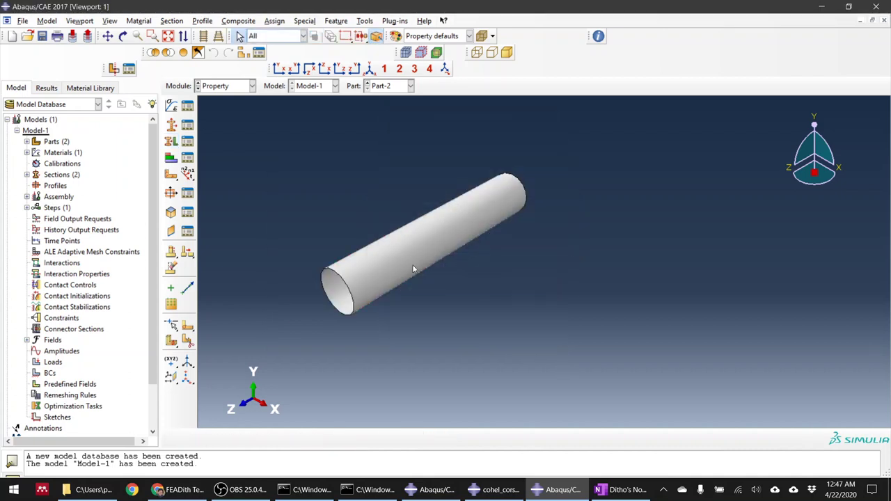
# Assign Section-2 to the whole shell pipe Part-2 as region Set-1, with thickness from section and middle surface offset
pyautogui.click(174, 143)
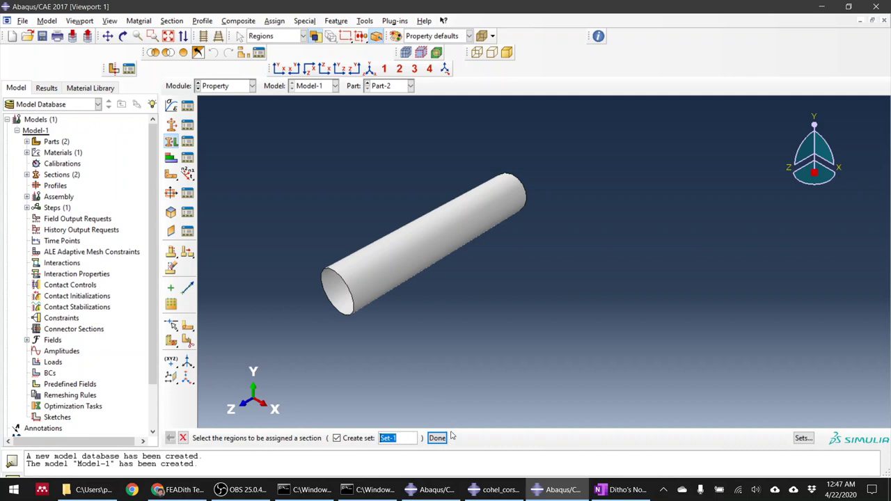
pyautogui.moveTo(273, 144); pyautogui.dragTo(603, 352)
pyautogui.moveTo(270, 125); pyautogui.dragTo(629, 342)
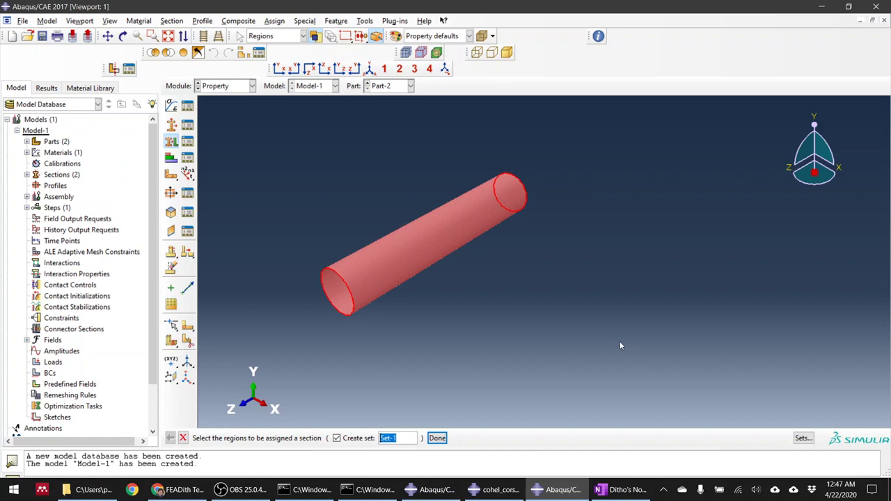
pyautogui.middleClick(561, 376)
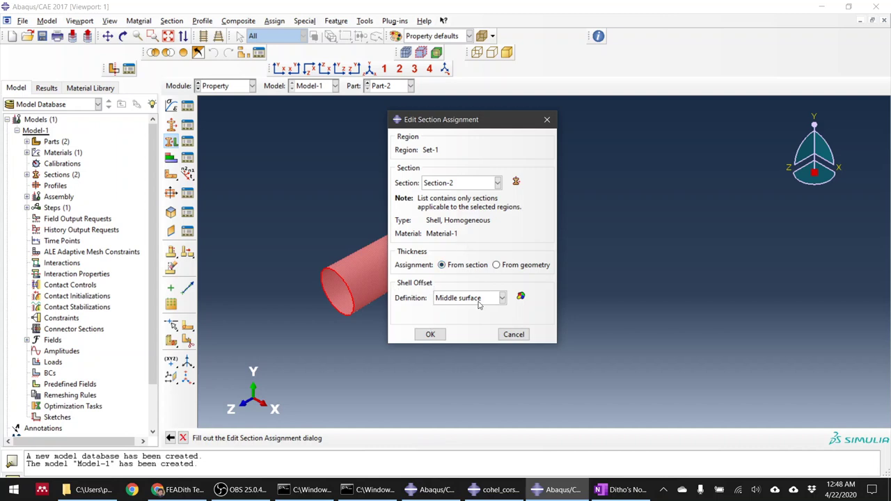
pyautogui.click(431, 334)
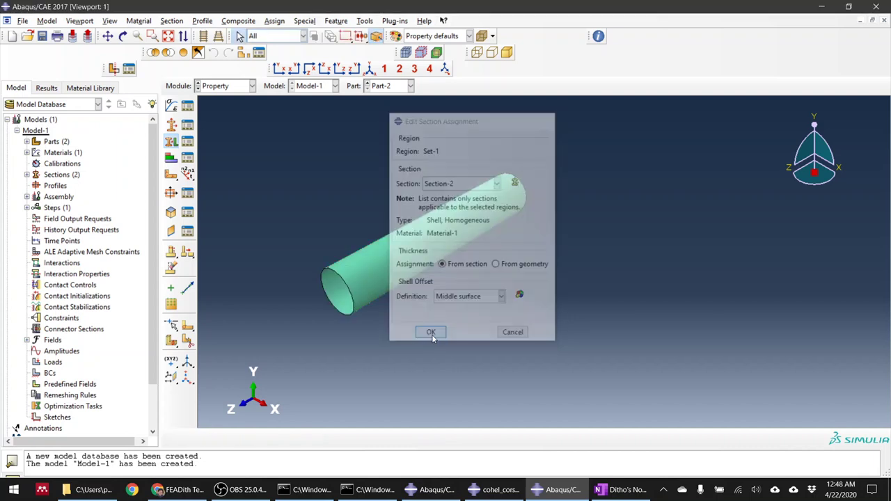
# In the Assembly module, create dependent instances of Part-1 and Part-2 with auto-offset from other instances
pyautogui.click(232, 87)
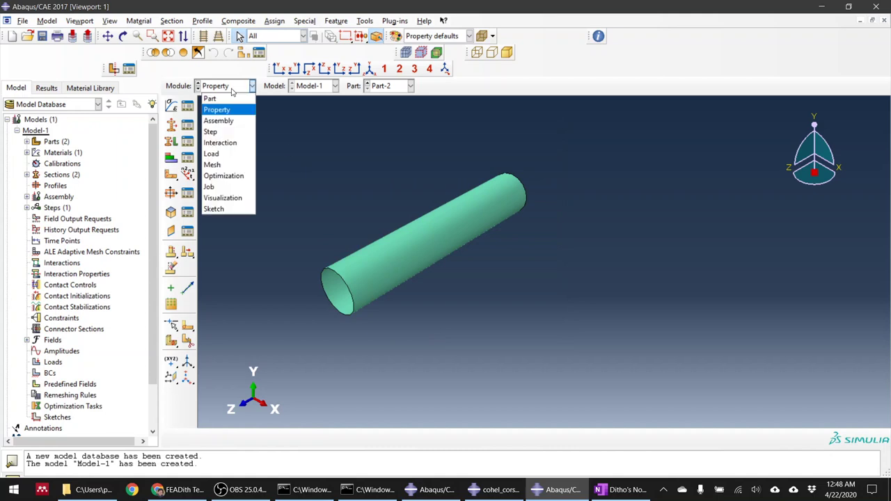
pyautogui.click(237, 123)
pyautogui.click(170, 105)
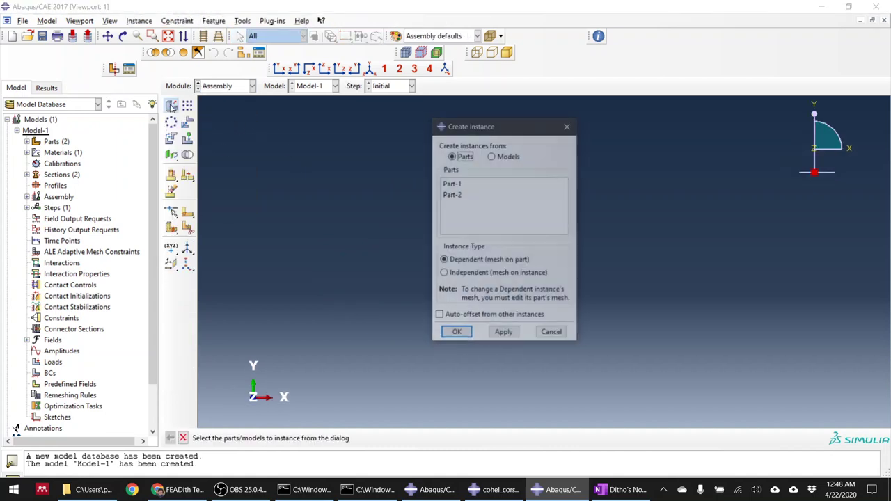
pyautogui.click(476, 184)
pyautogui.keyDown('shift'); pyautogui.click(477, 195); pyautogui.keyUp('shift')
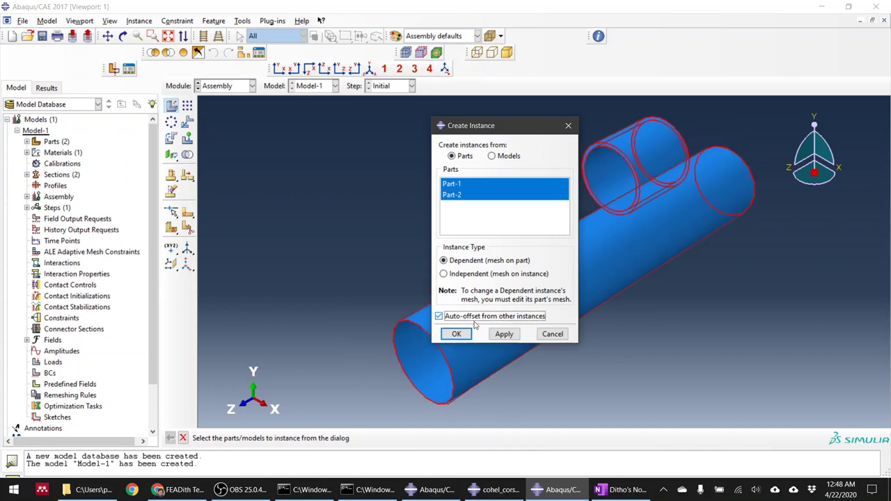
pyautogui.click(464, 318)
pyautogui.click(456, 334)
# Start translating an instance and select the long shell pipe as the one to move
pyautogui.keyDown('ctrl'); pyautogui.keyDown('alt'); pyautogui.moveTo(533, 334); pyautogui.dragTo(452, 293); pyautogui.keyUp('alt'); pyautogui.keyUp('ctrl')
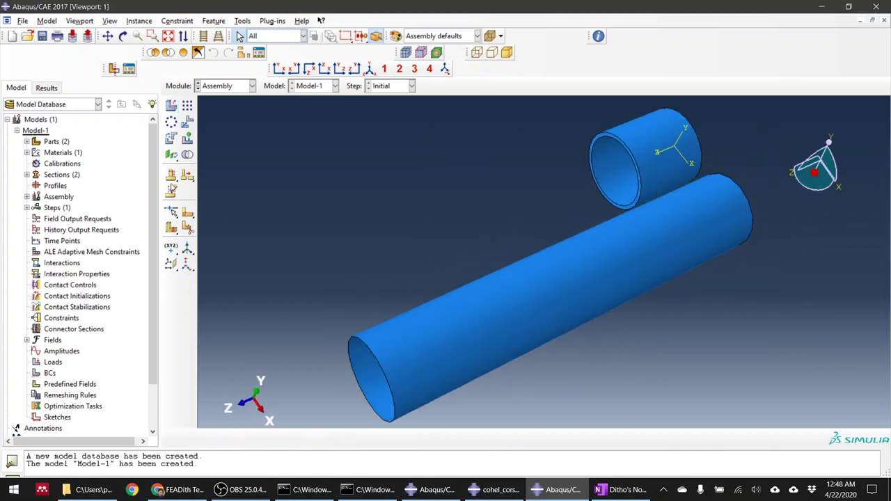
pyautogui.click(188, 129)
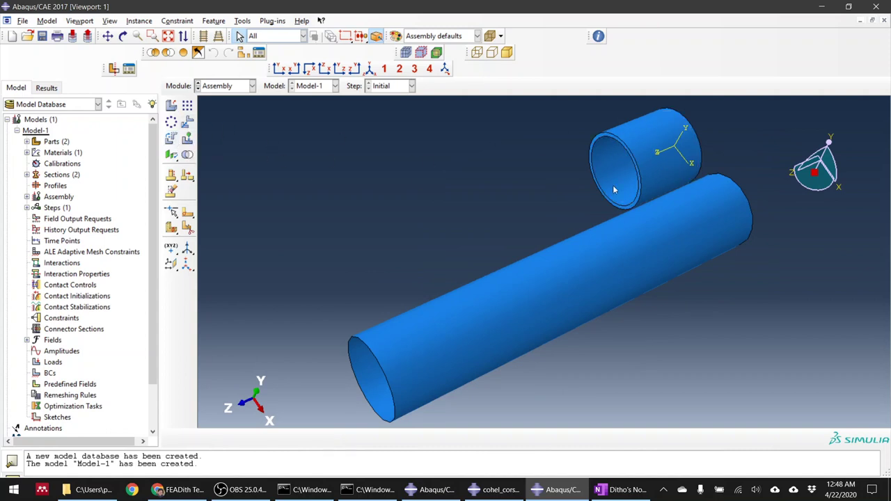
pyautogui.click(187, 122)
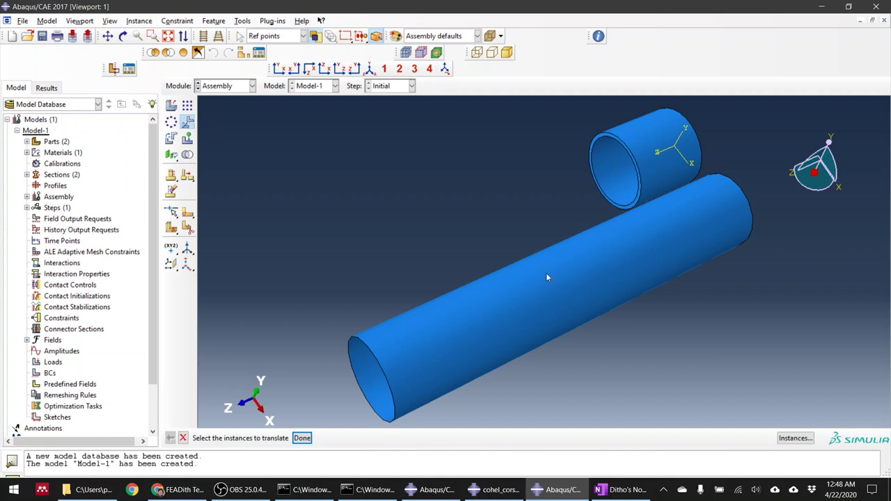
pyautogui.keyDown('ctrl'); pyautogui.keyDown('alt'); pyautogui.moveTo(666, 340); pyautogui.dragTo(508, 359); pyautogui.keyUp('alt'); pyautogui.keyUp('ctrl')
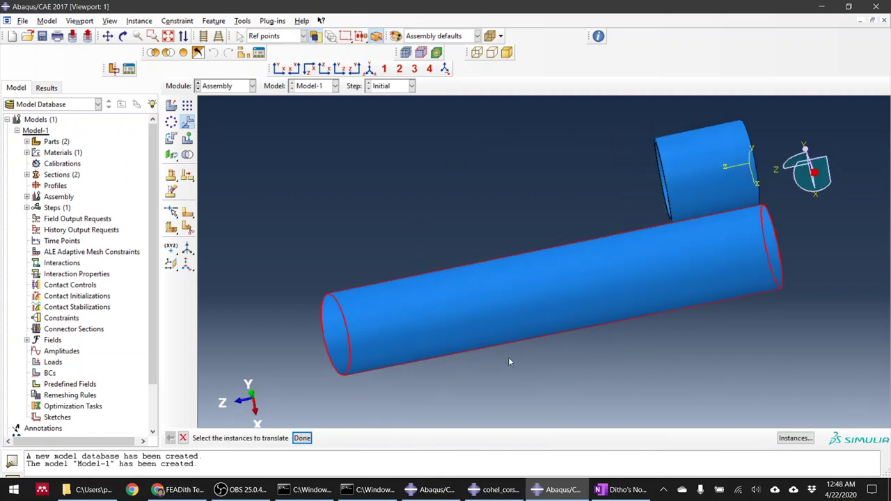